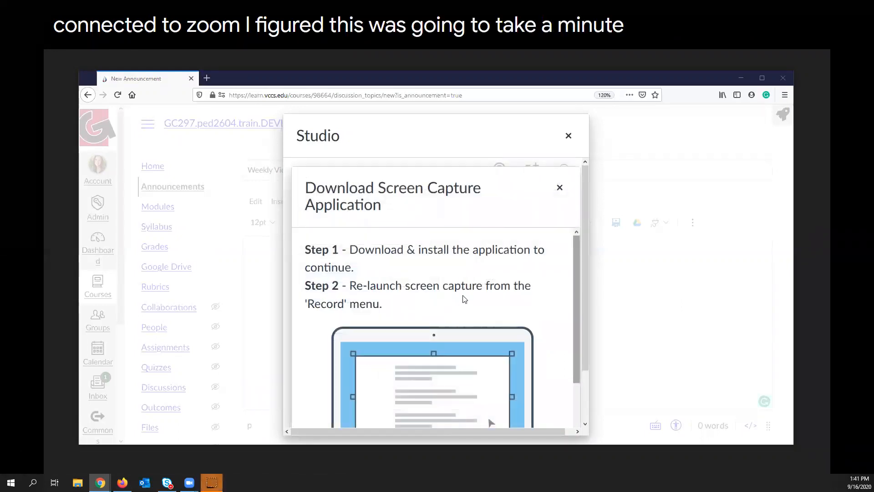
{"action": "scroll", "coordinate": [472, 294], "scroll_direction": "down", "scroll_amount": 3}
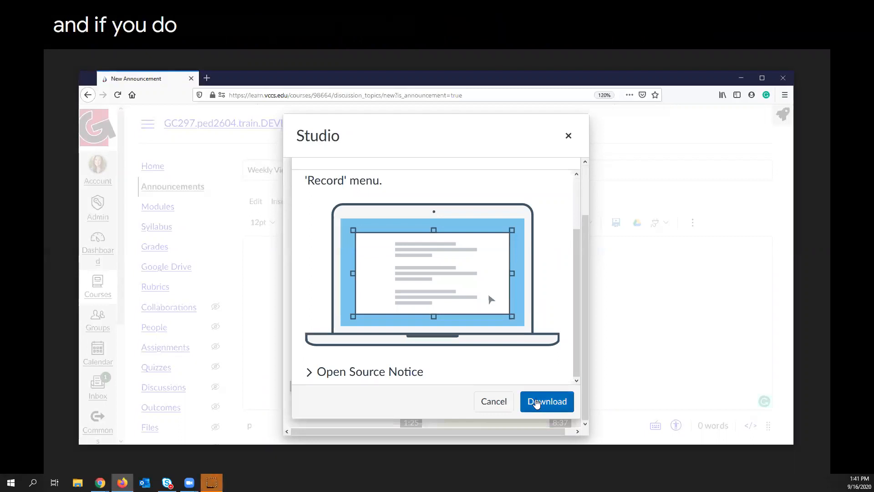
{"action": "left_click", "coordinate": [537, 403]}
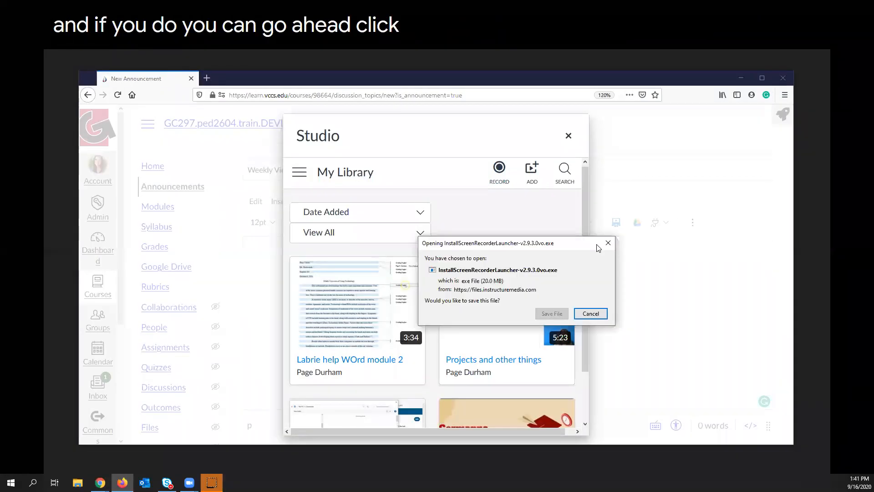
{"action": "left_click", "coordinate": [591, 314]}
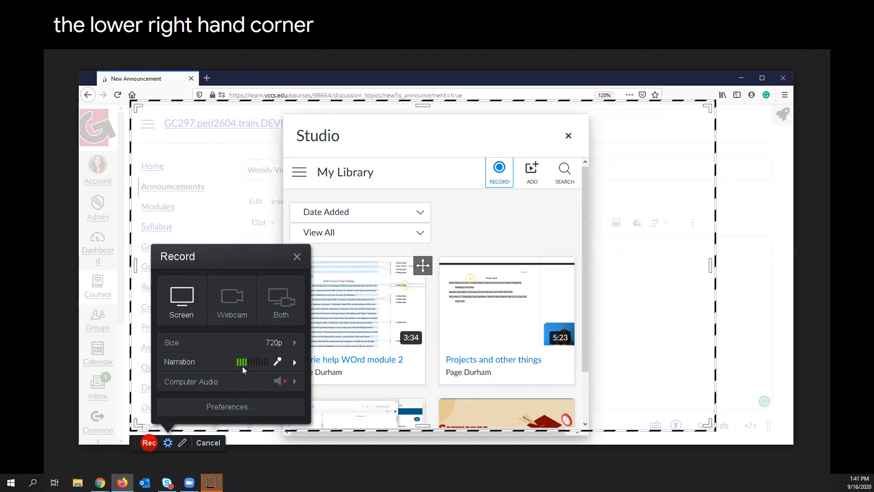
Review the recorder's narration and computer audio settings and start recording the selected screen area.
{"action": "mouse_move", "coordinate": [249, 365]}
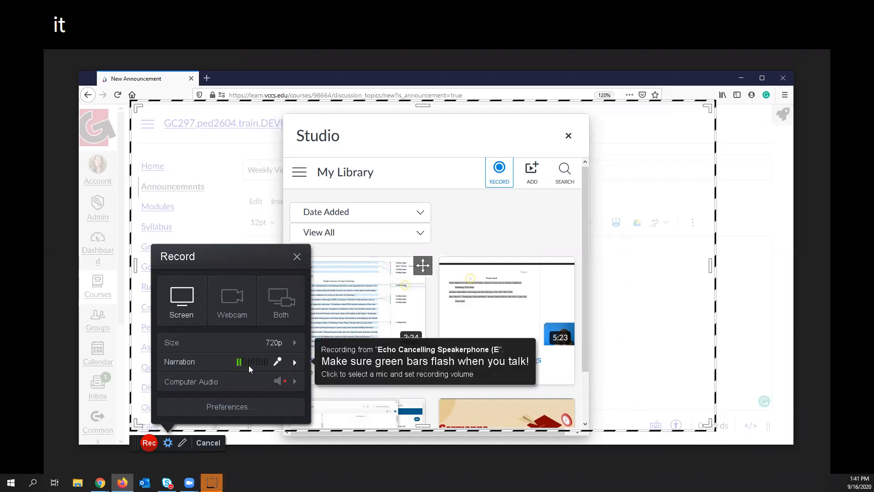
{"action": "mouse_move", "coordinate": [211, 383]}
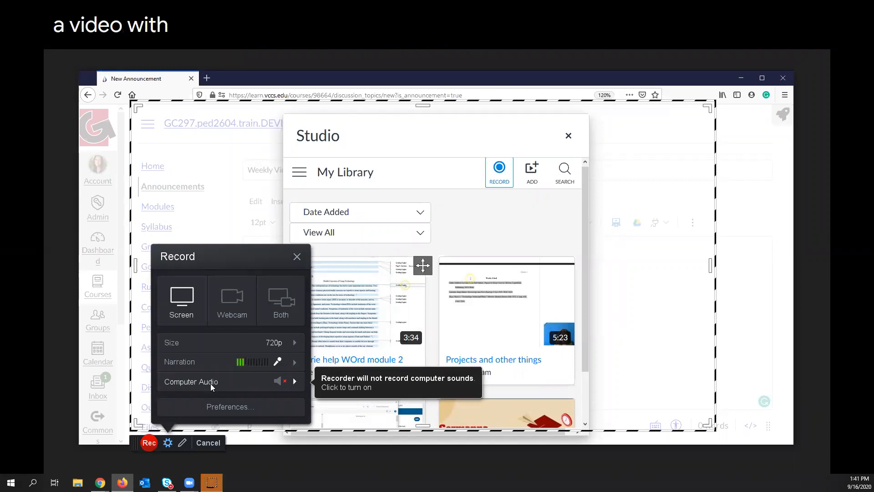
{"action": "left_click", "coordinate": [293, 382]}
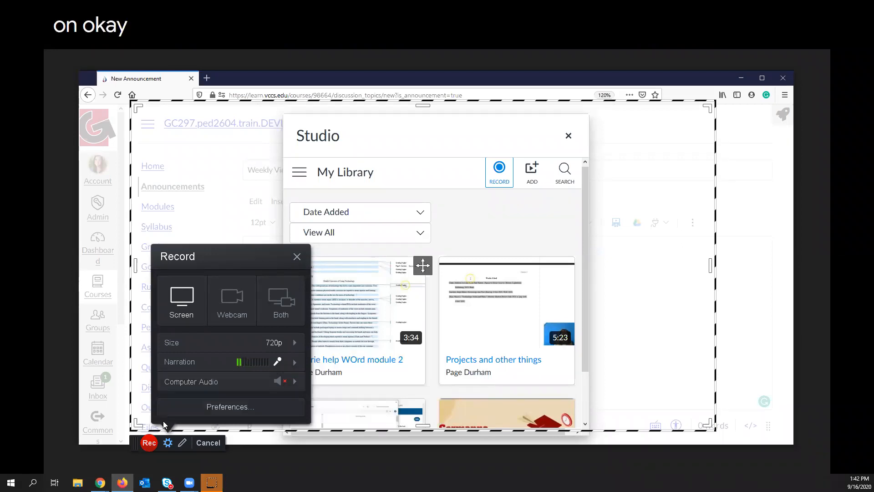
{"action": "left_click", "coordinate": [149, 444]}
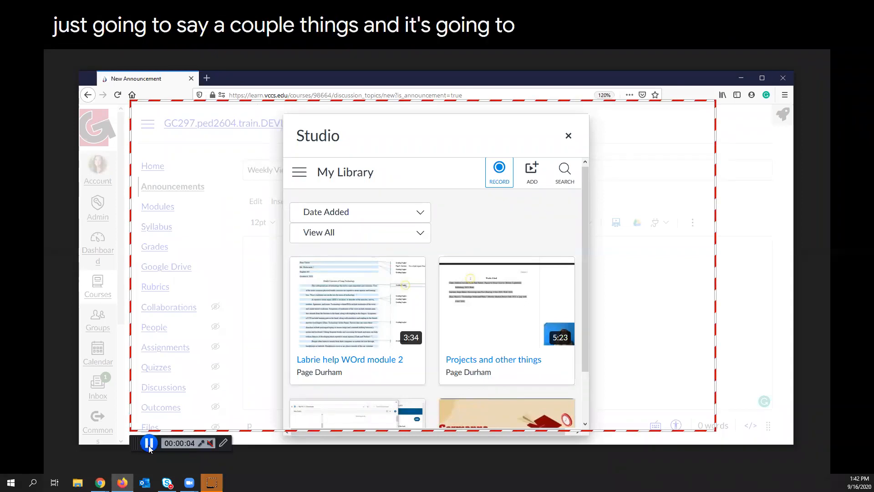
While recording, use Draw & Zoom to draw a purple box around the My Library heading and its two filters, and erase it.
{"action": "left_click", "coordinate": [223, 444]}
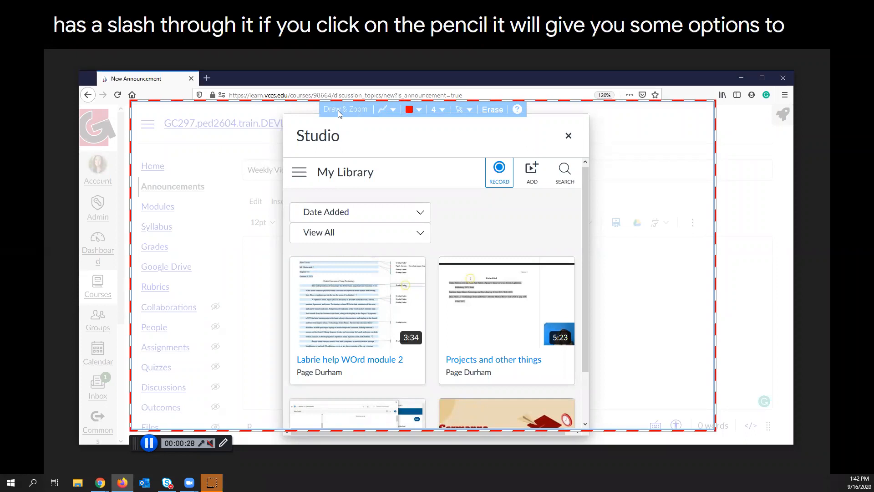
{"action": "left_click", "coordinate": [418, 111]}
{"action": "left_click", "coordinate": [436, 137]}
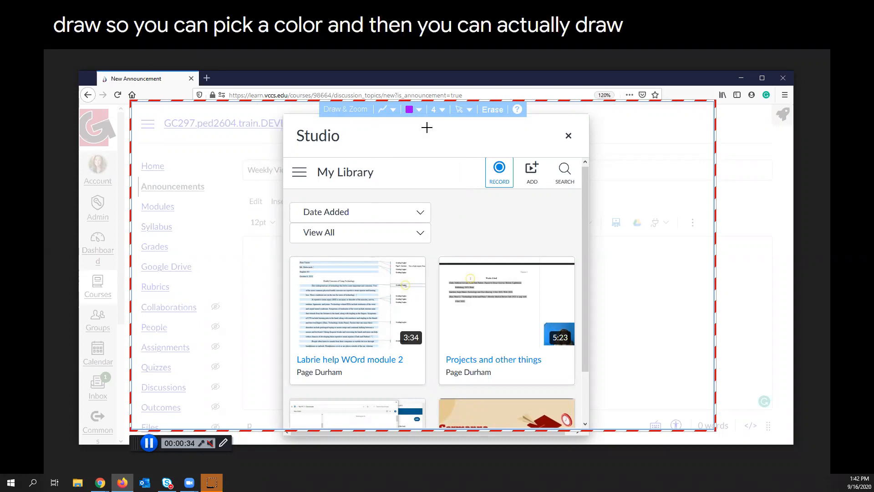
{"action": "left_click", "coordinate": [393, 111]}
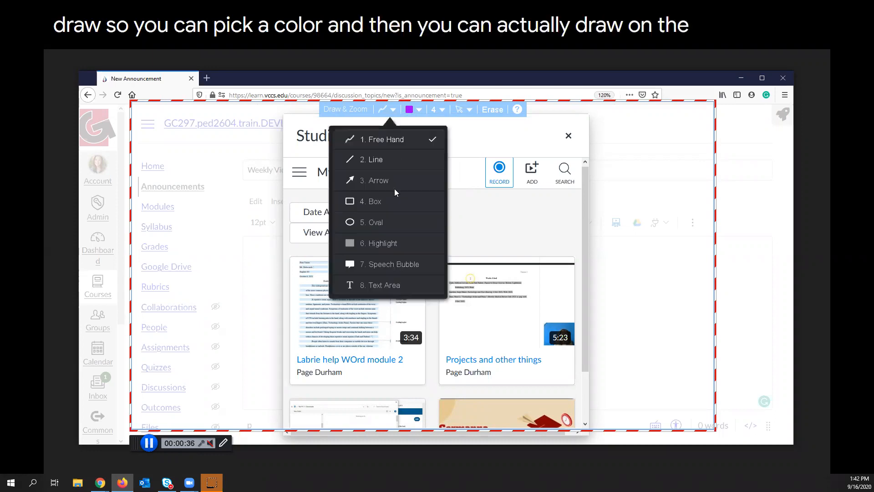
{"action": "left_click", "coordinate": [357, 201]}
{"action": "left_click_drag", "start_coordinate": [298, 155], "coordinate": [420, 244]}
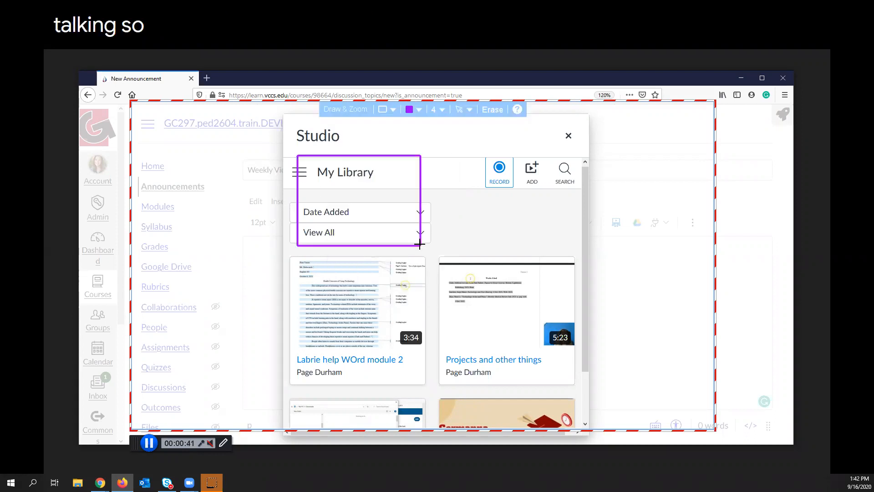
{"action": "left_click", "coordinate": [494, 111]}
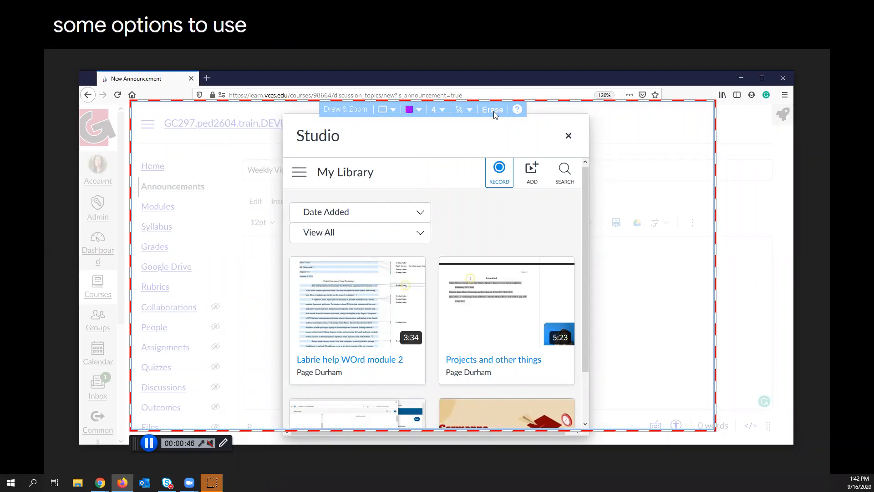
Pause the screen recording, turn off Draw & Zoom, and finish the recording.
{"action": "left_click", "coordinate": [148, 443]}
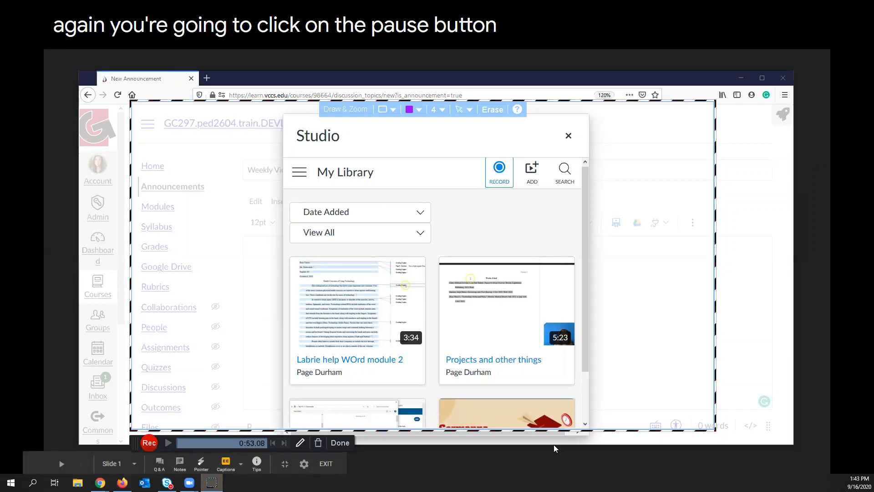
{"action": "left_click", "coordinate": [300, 443]}
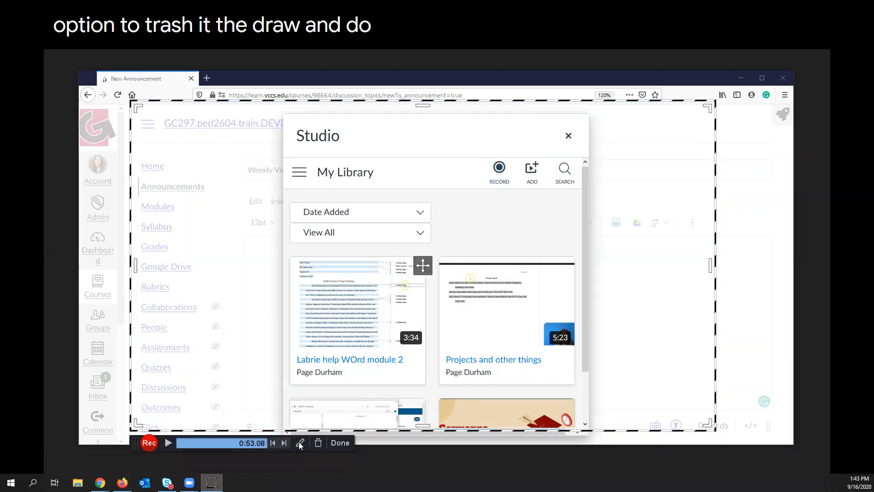
{"action": "left_click", "coordinate": [342, 446]}
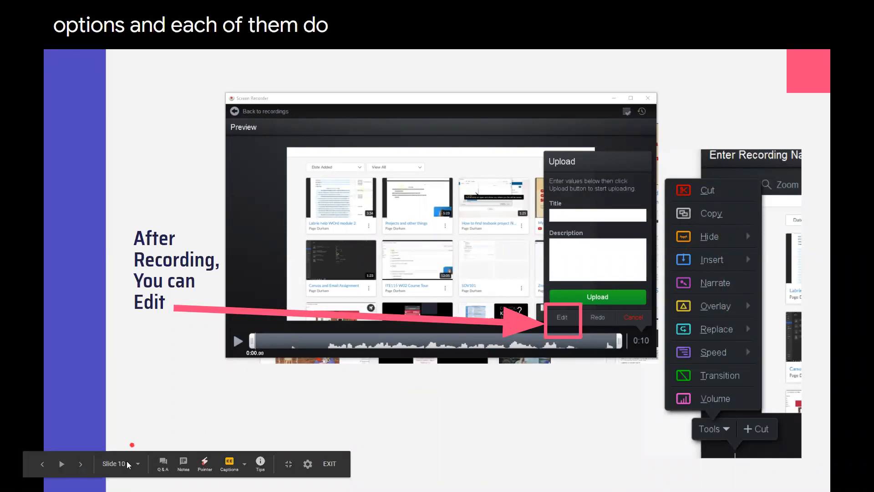
Advance the Google Slides presentation to the Editing Tools slide.
{"action": "left_click", "coordinate": [81, 469]}
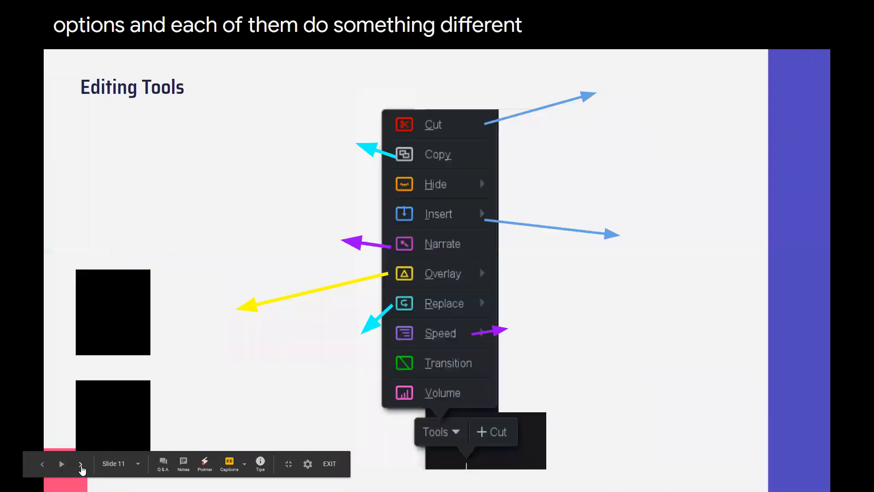
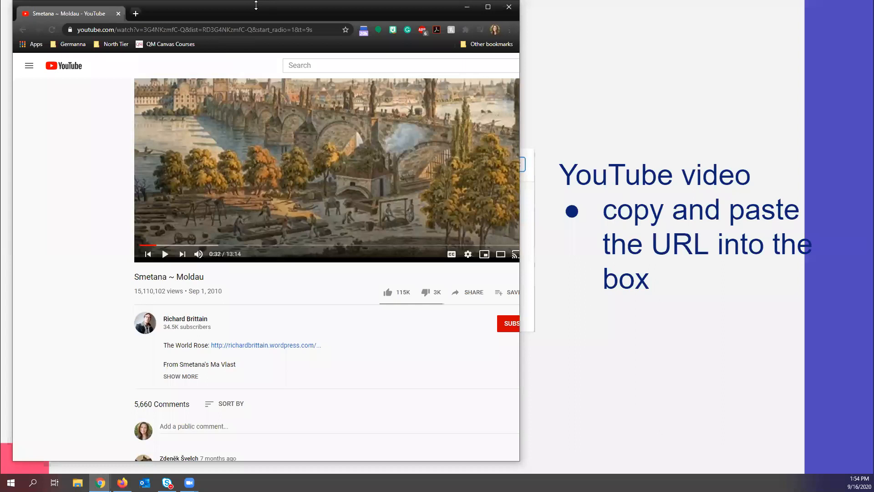
Copy the share link of the YouTube video Smetana ~ Moldau and close the YouTube window.
{"action": "left_click_drag", "start_coordinate": [256, 5], "coordinate": [258, 205]}
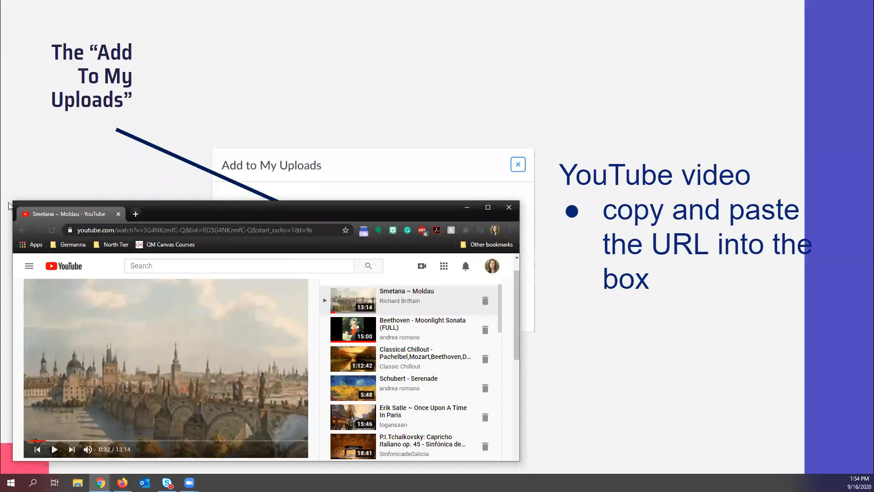
{"action": "key", "text": "alt+Tab"}
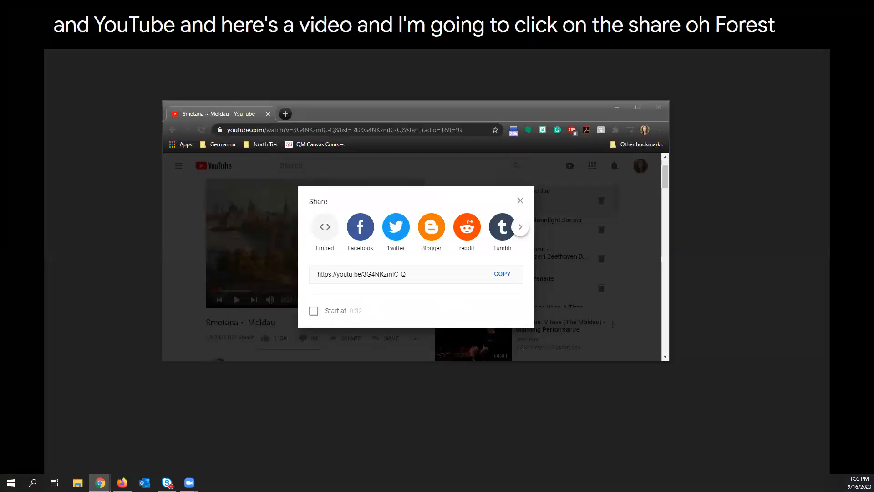
{"action": "left_click", "coordinate": [519, 201]}
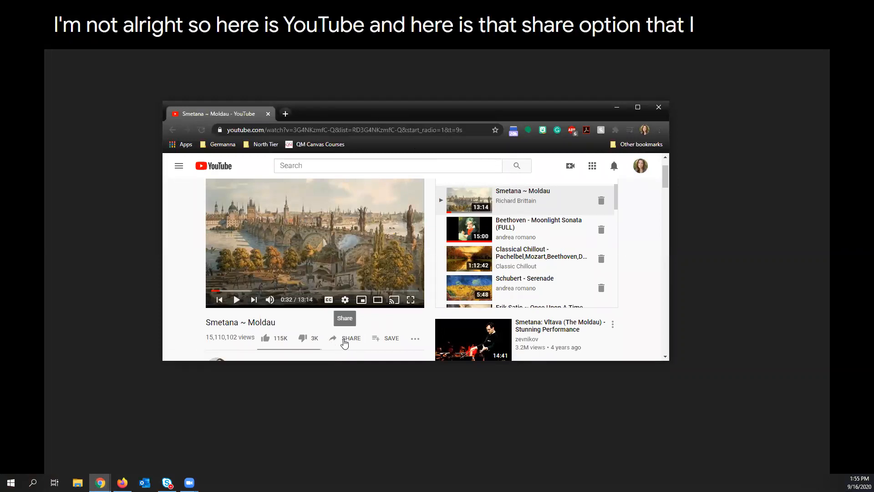
{"action": "scroll", "coordinate": [345, 344], "scroll_direction": "down", "scroll_amount": 1}
{"action": "left_click", "coordinate": [347, 297]}
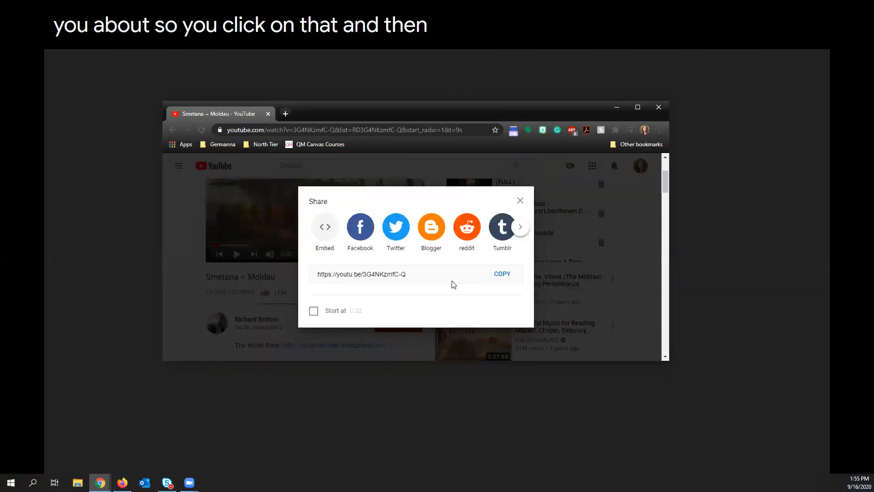
{"action": "left_click", "coordinate": [504, 275]}
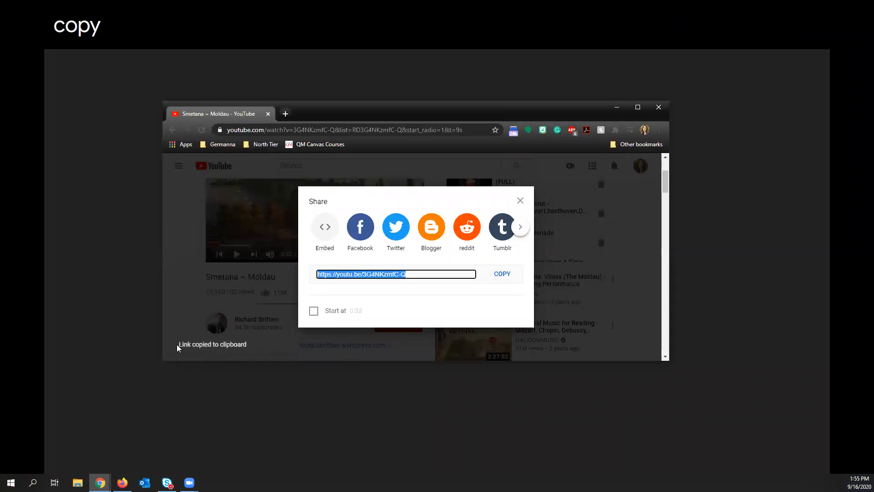
{"action": "left_click", "coordinate": [241, 345]}
{"action": "left_click", "coordinate": [659, 107]}
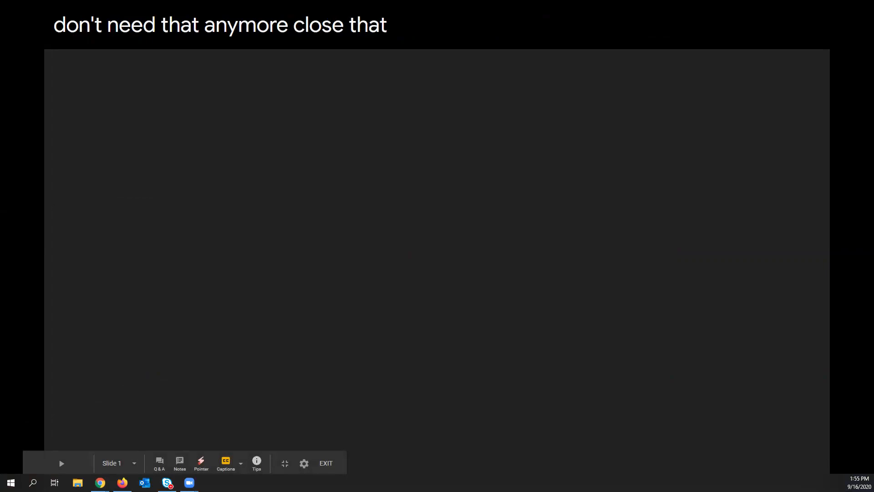
Switch to the Canvas announcement in Firefox, close the Studio dialog, and change the title to "Weekly Video for your listening pleasure".
{"action": "left_click", "coordinate": [122, 482]}
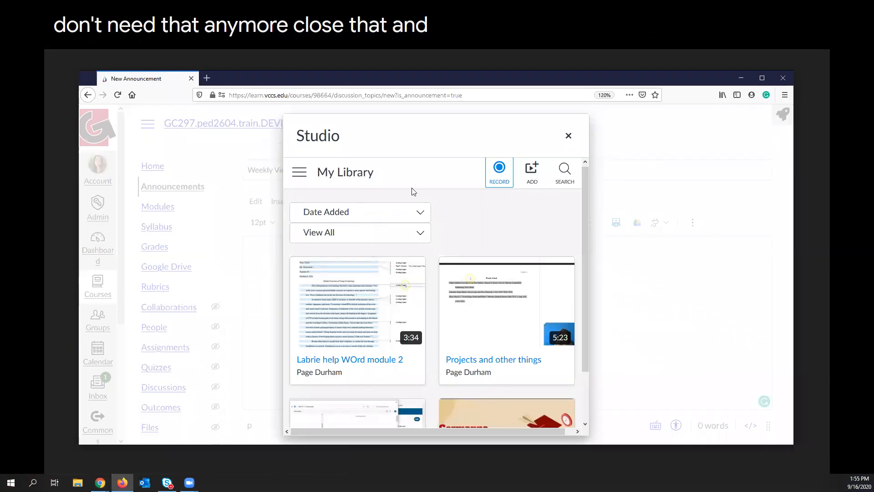
{"action": "left_click", "coordinate": [569, 136]}
{"action": "left_click", "coordinate": [466, 248]}
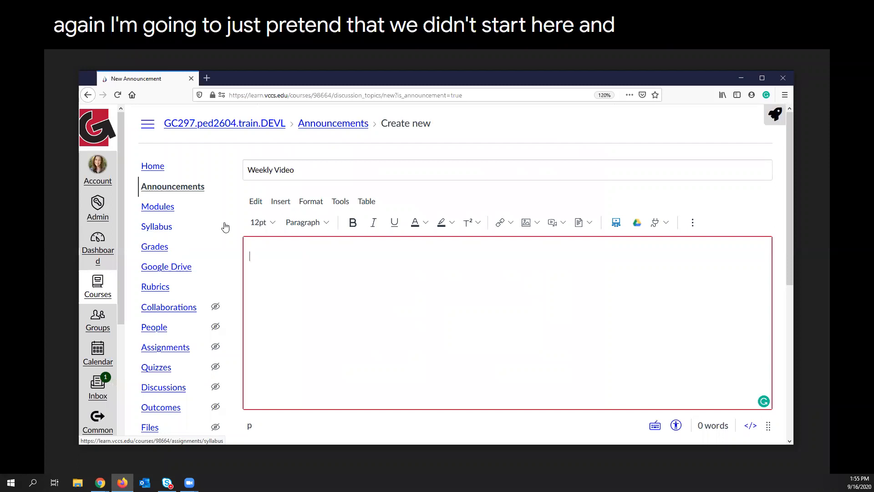
{"action": "left_click", "coordinate": [351, 170]}
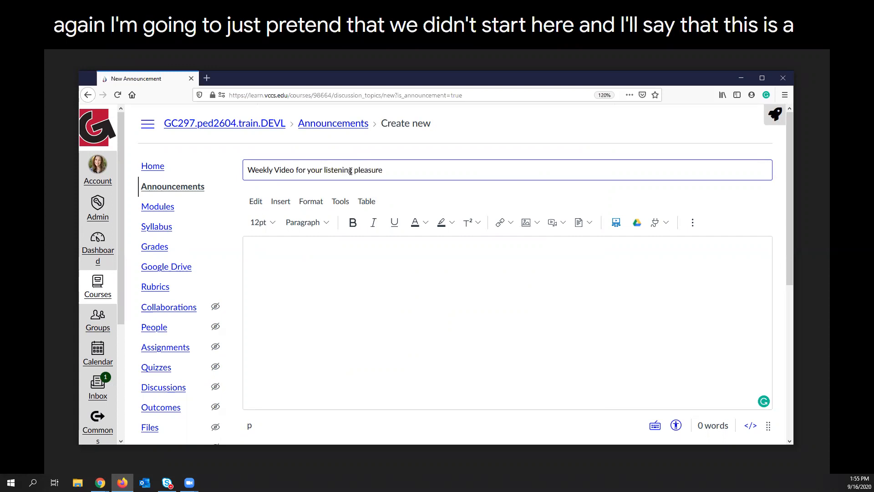
{"action": "left_click", "coordinate": [618, 225]}
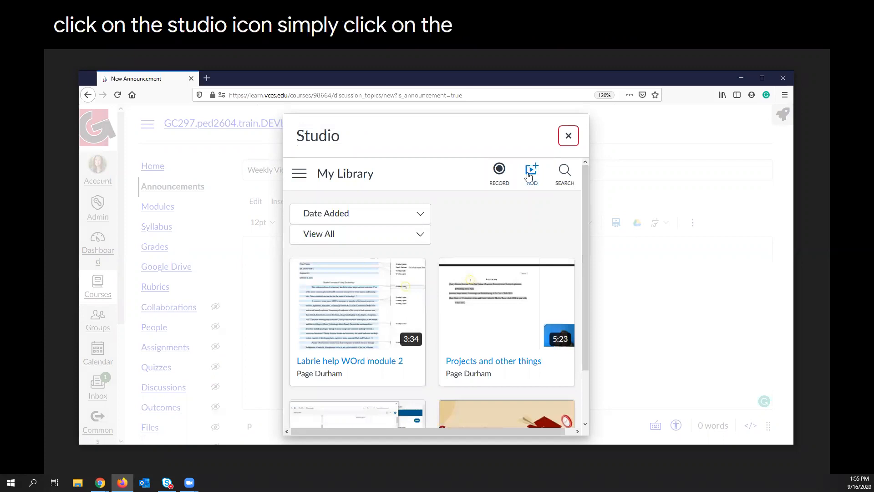
{"action": "left_click", "coordinate": [533, 175]}
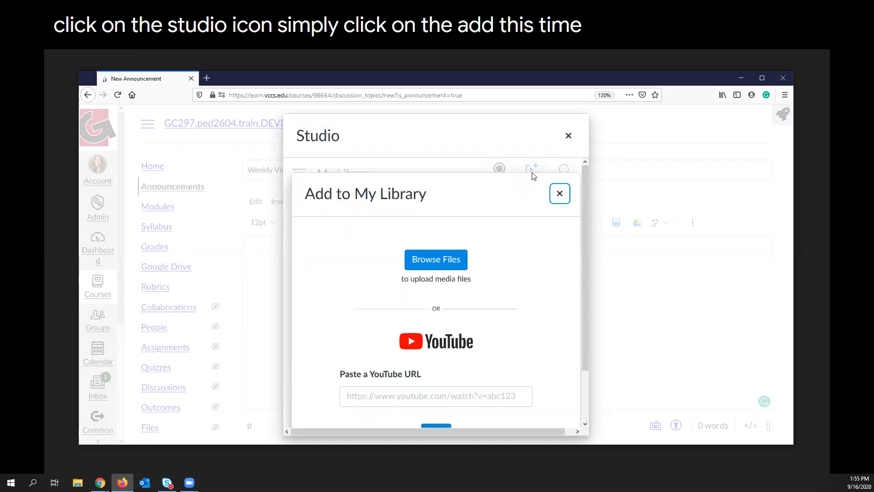
{"action": "scroll", "coordinate": [491, 319], "scroll_direction": "down", "scroll_amount": 2}
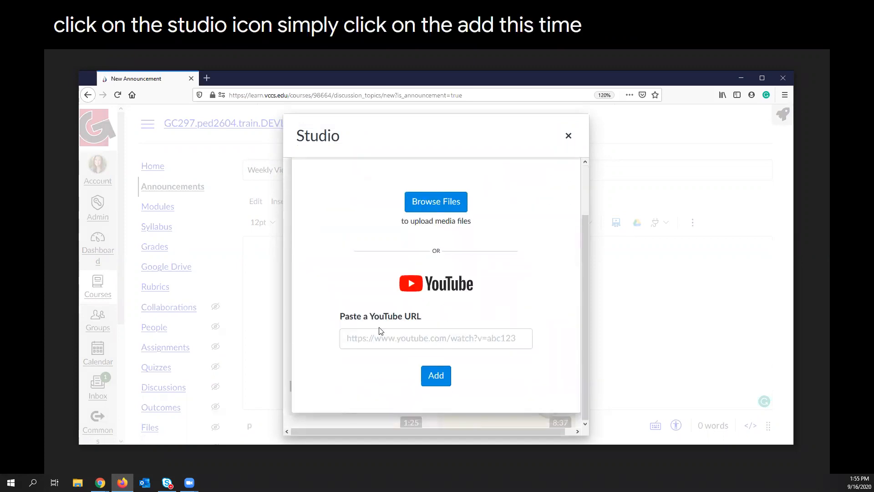
{"action": "left_click", "coordinate": [380, 330]}
{"action": "key", "text": "ctrl+v"}
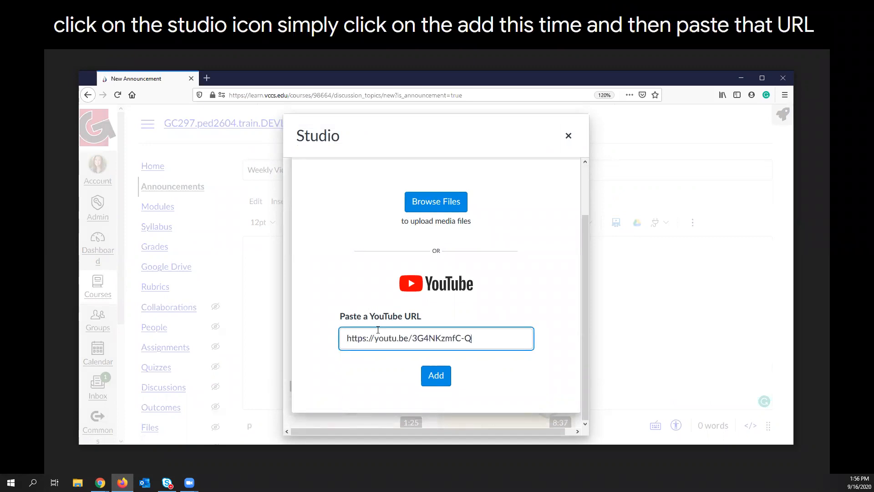
{"action": "left_click", "coordinate": [443, 382]}
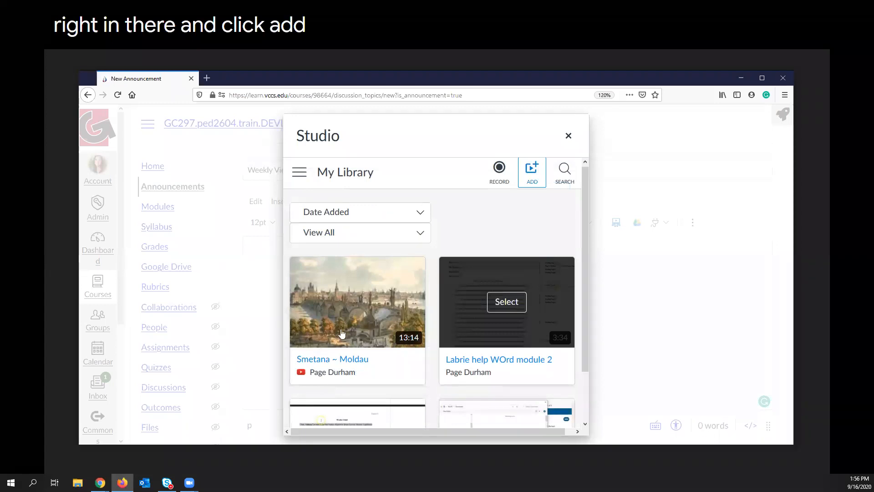
Embed the Smetana ~ Moldau video in the announcement with Allow Comments turned off.
{"action": "mouse_move", "coordinate": [366, 306]}
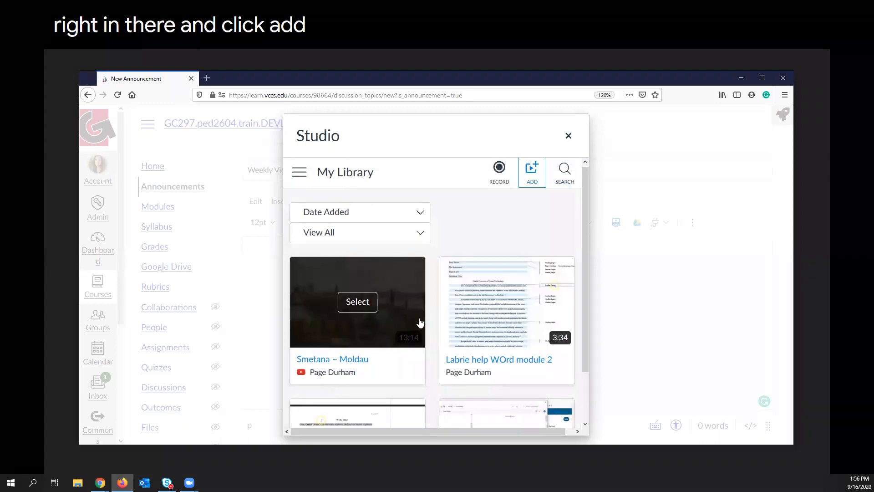
{"action": "left_click", "coordinate": [358, 303]}
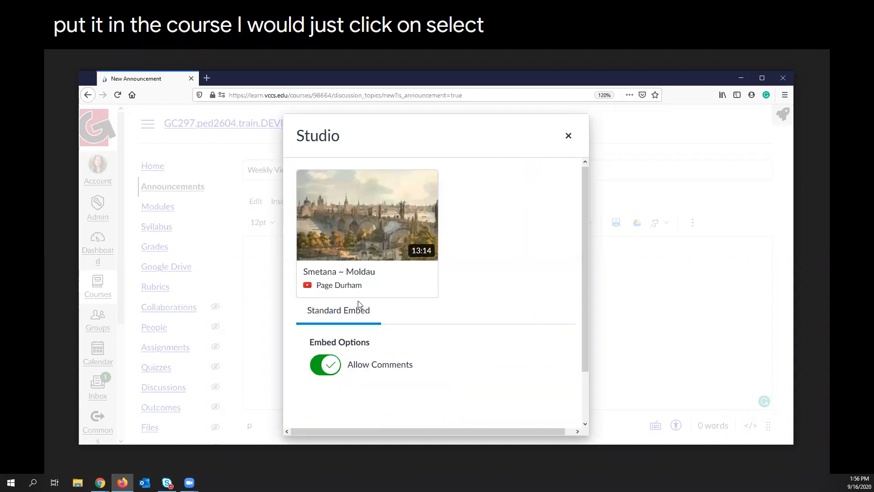
{"action": "left_click", "coordinate": [327, 366]}
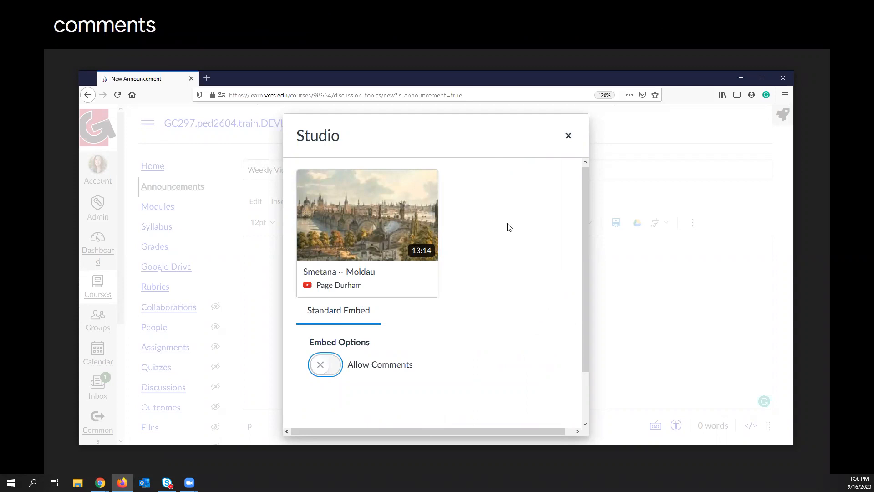
{"action": "scroll", "coordinate": [514, 235], "scroll_direction": "down", "scroll_amount": 2}
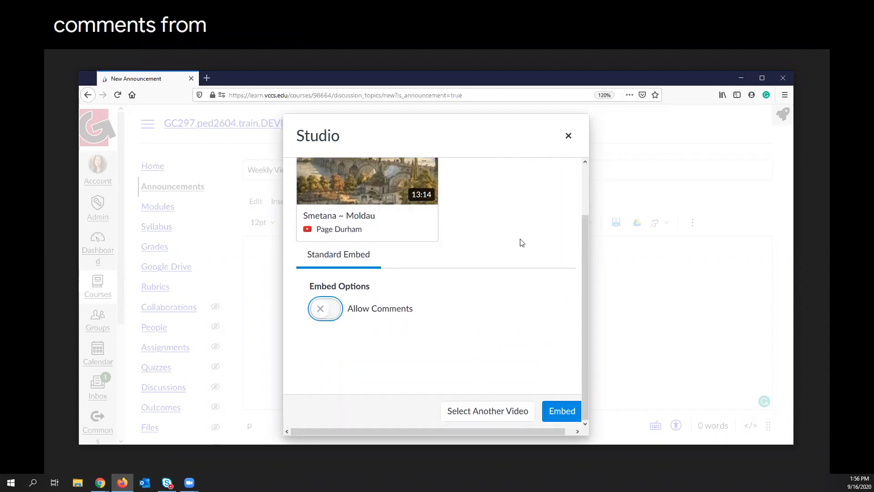
{"action": "left_click", "coordinate": [562, 412]}
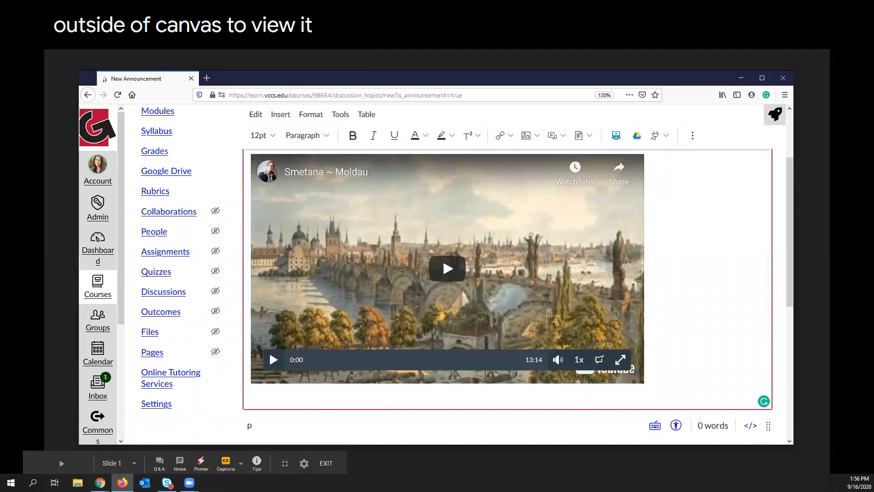
Leave the announcement without saving and open the Studio library from Canvas's global navigation.
{"action": "key", "text": "alt+Tab"}
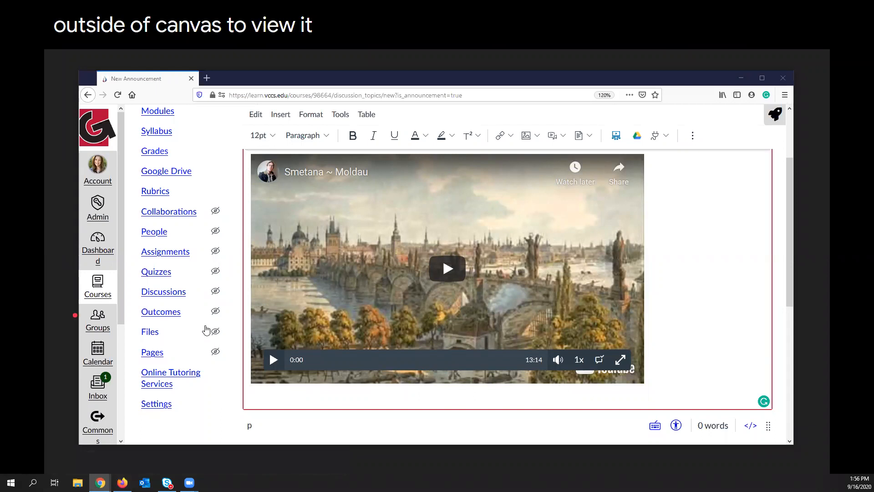
{"action": "left_click", "coordinate": [122, 301]}
{"action": "scroll", "coordinate": [127, 315], "scroll_direction": "down", "scroll_amount": 5}
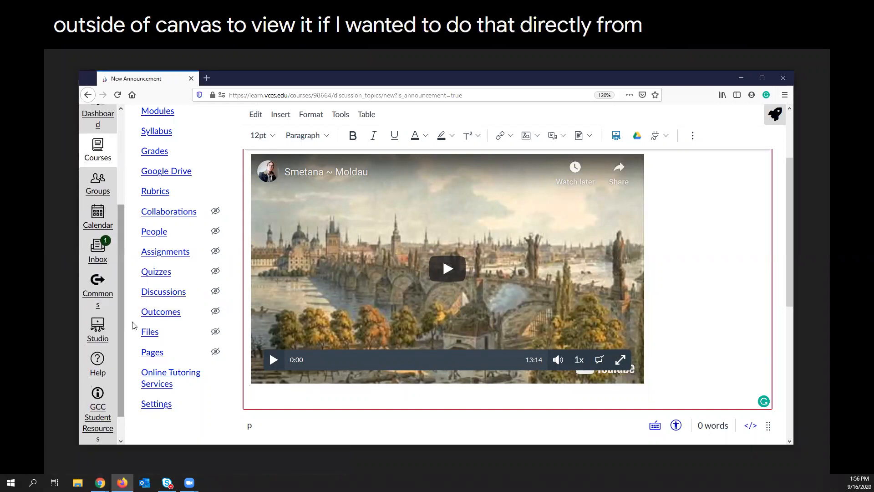
{"action": "left_click", "coordinate": [101, 339]}
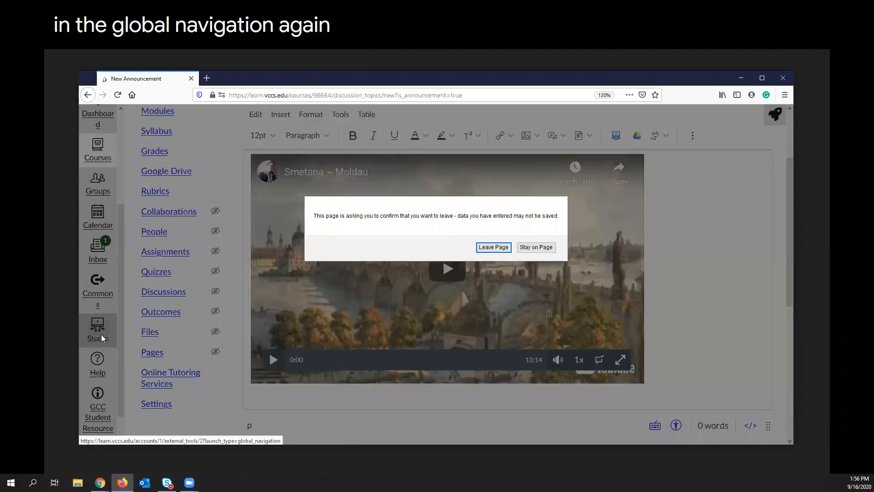
{"action": "left_click", "coordinate": [497, 248]}
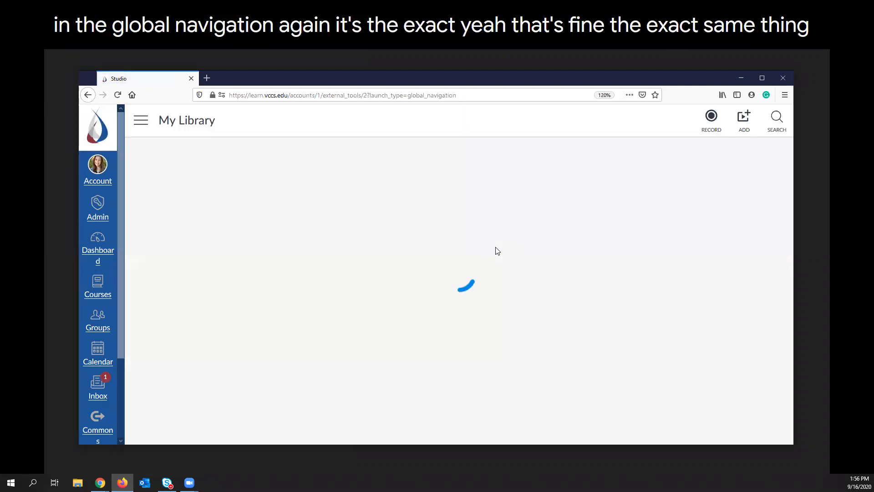
Upload the bensound-relaxing audio file from Downloads to My Library, open it for viewing, and return to the slideshow.
{"action": "left_click", "coordinate": [738, 122]}
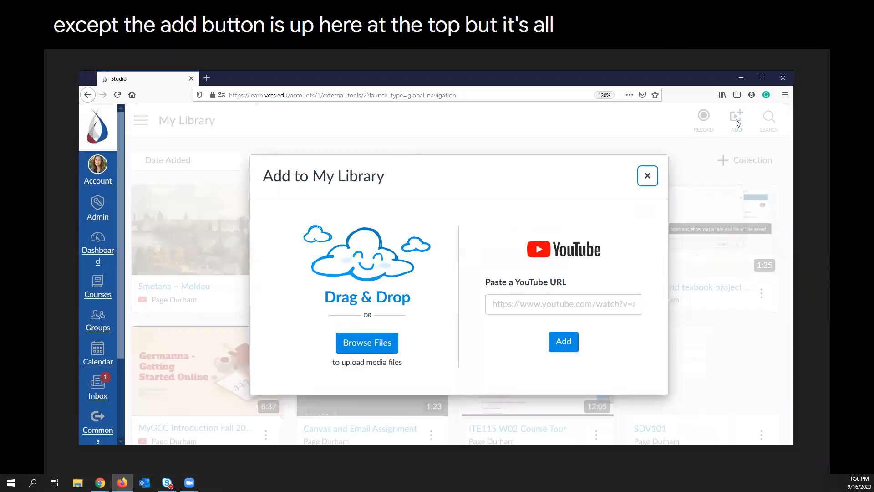
{"action": "key", "text": "alt+Tab"}
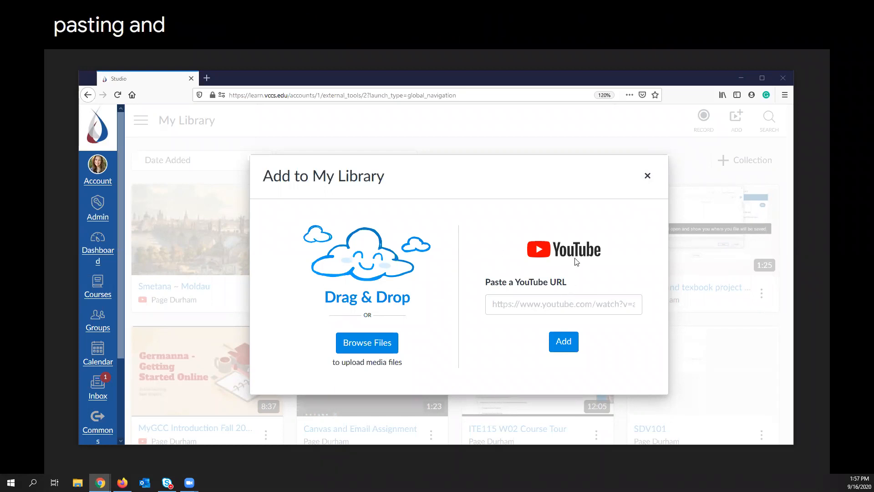
{"action": "left_click", "coordinate": [368, 348]}
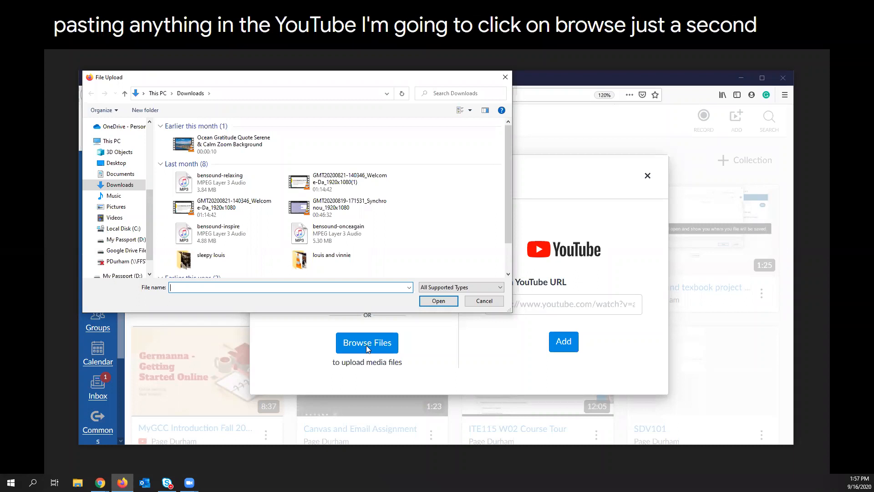
{"action": "left_click", "coordinate": [192, 188]}
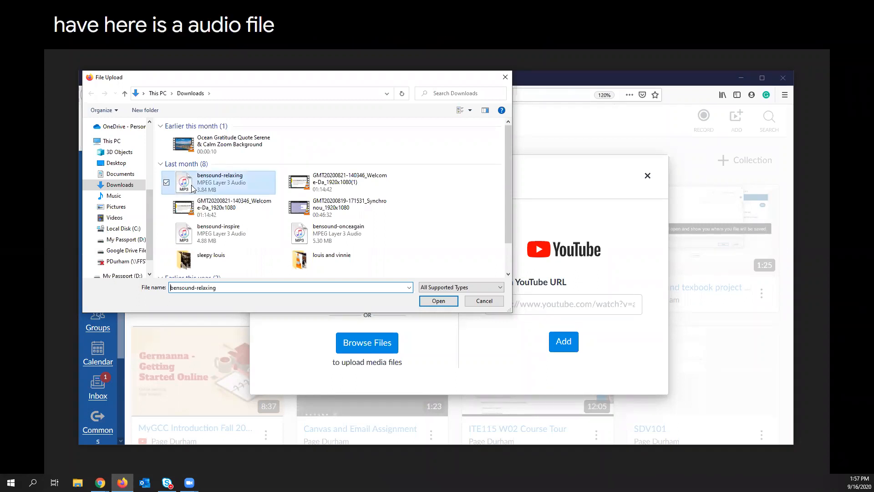
{"action": "left_click", "coordinate": [439, 301]}
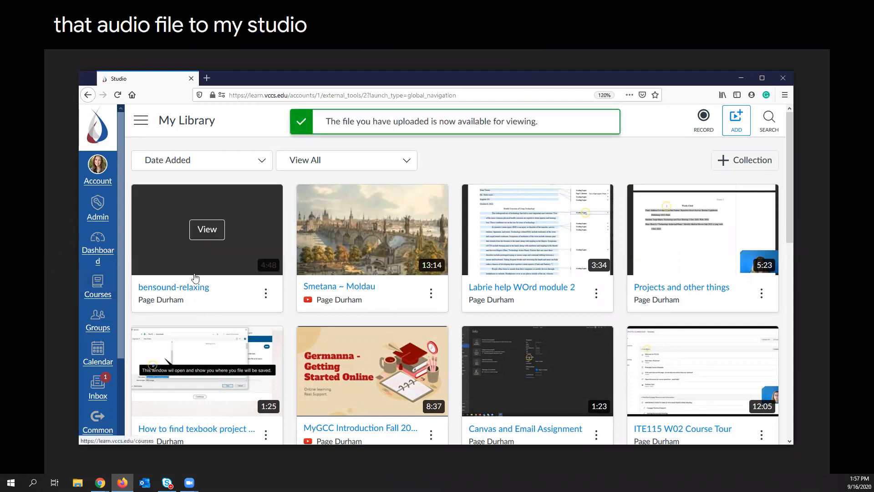
{"action": "left_click", "coordinate": [208, 256]}
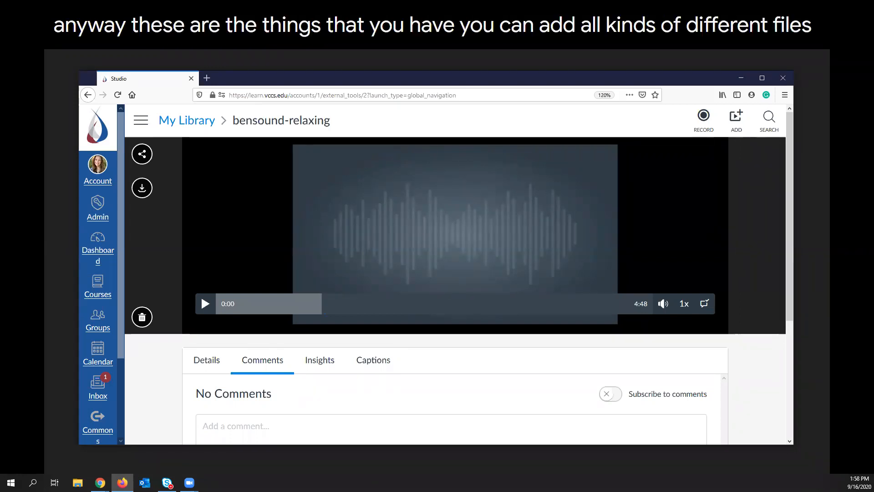
{"action": "left_click", "coordinate": [5, 381]}
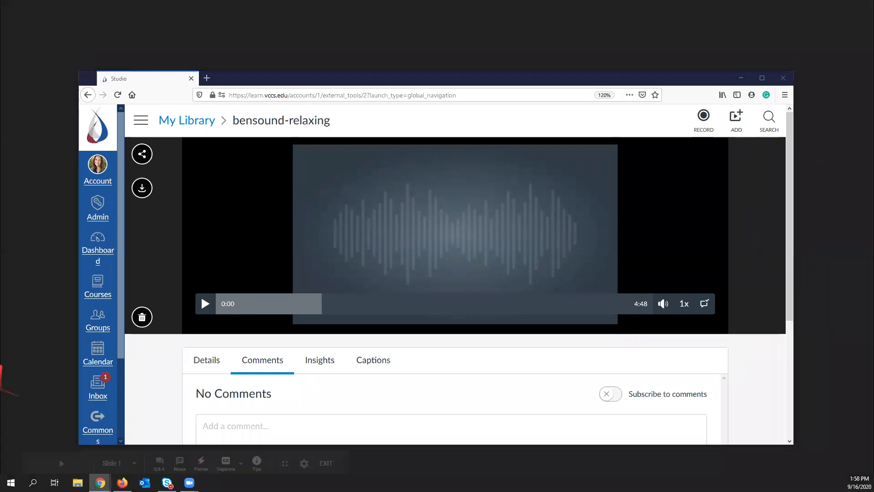
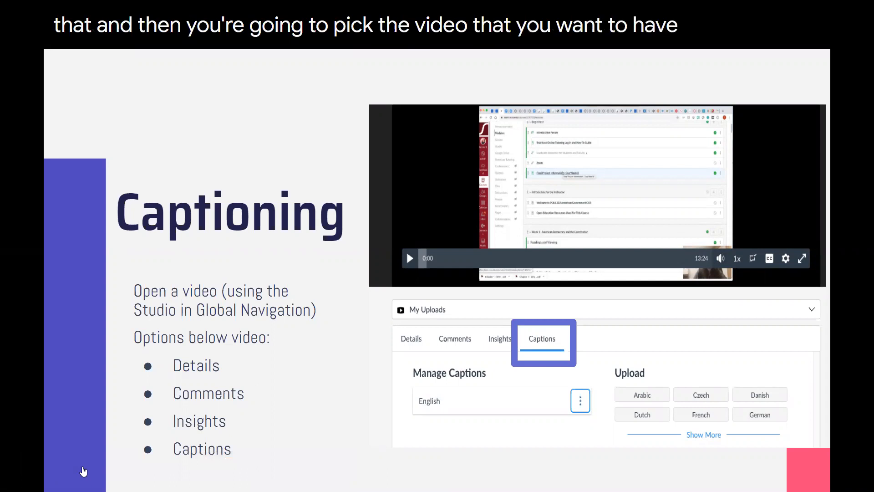
Advance past the Captioning slide and open the English captions of the Word module 2 help video for review.
{"action": "mouse_move", "coordinate": [86, 474]}
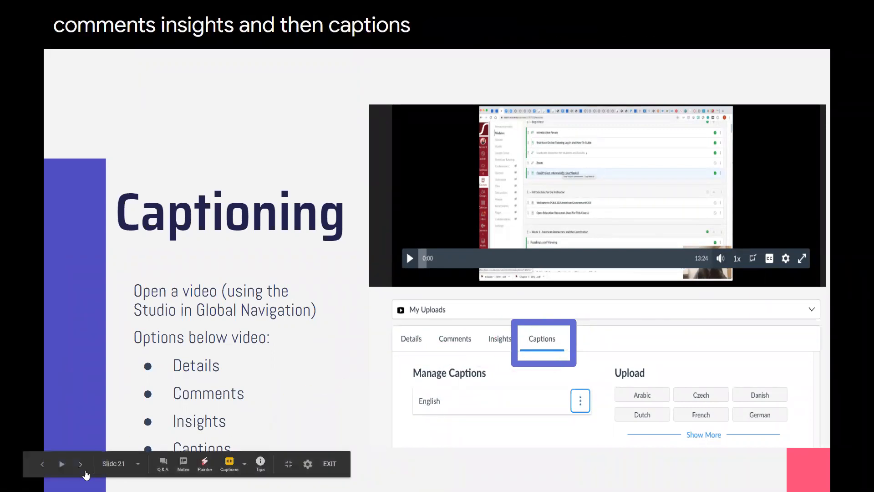
{"action": "left_click", "coordinate": [80, 469]}
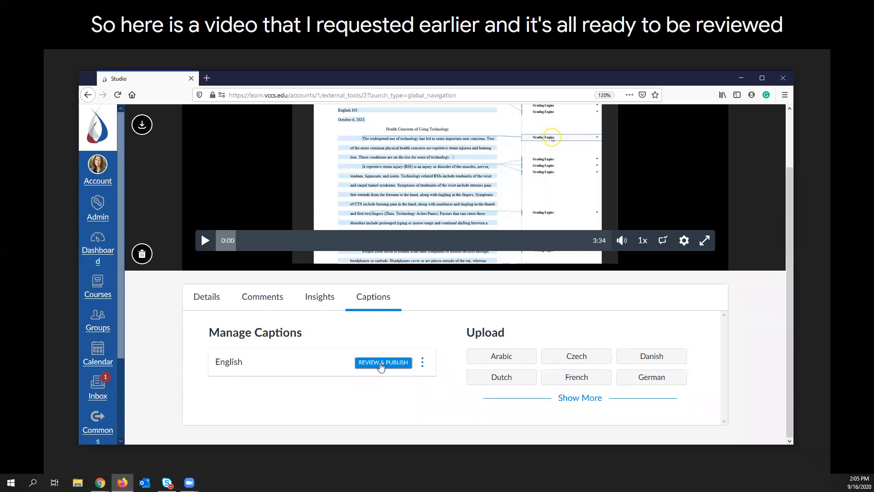
{"action": "left_click", "coordinate": [382, 363]}
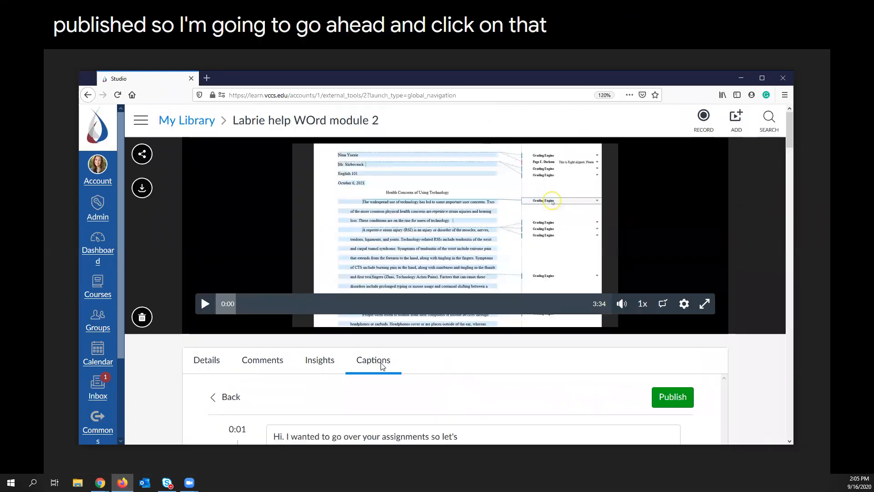
{"action": "scroll", "coordinate": [714, 190], "scroll_direction": "down", "scroll_amount": 2}
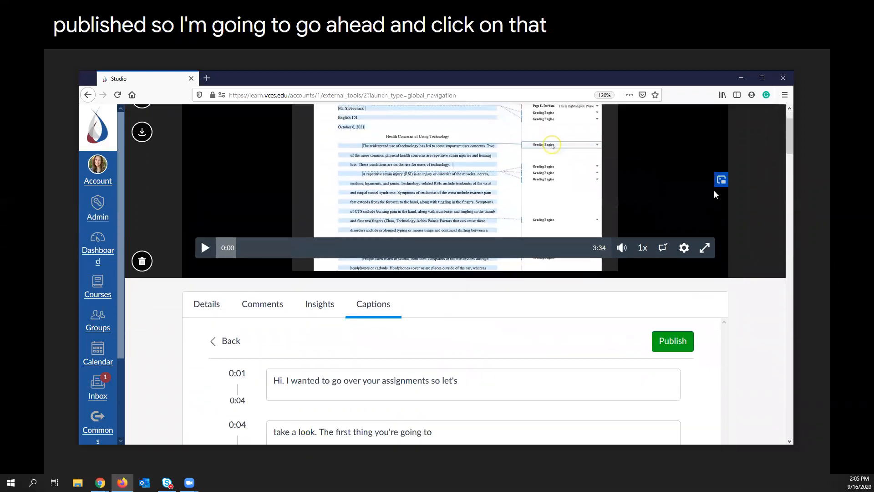
{"action": "scroll", "coordinate": [732, 191], "scroll_direction": "down", "scroll_amount": 2}
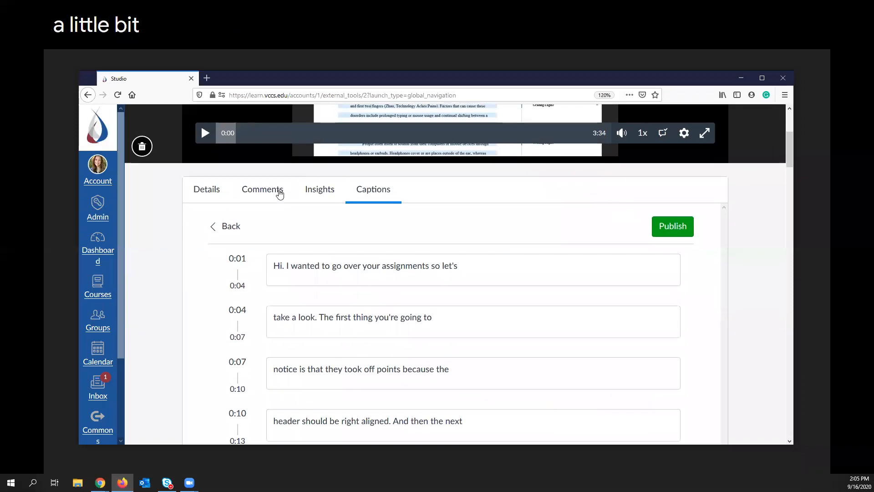
Play the video from the start to about 0:11, pause it, and check the opening caption lines against the speech.
{"action": "scroll", "coordinate": [277, 192], "scroll_direction": "up", "scroll_amount": 2}
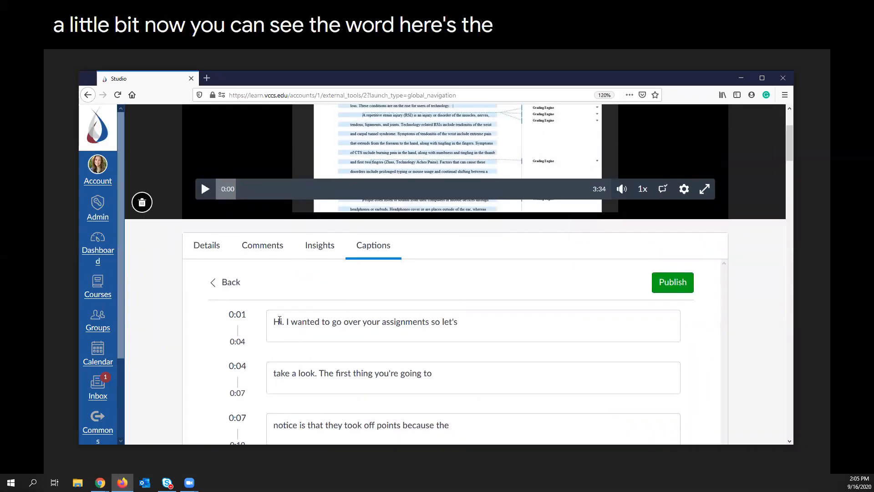
{"action": "left_click", "coordinate": [204, 194]}
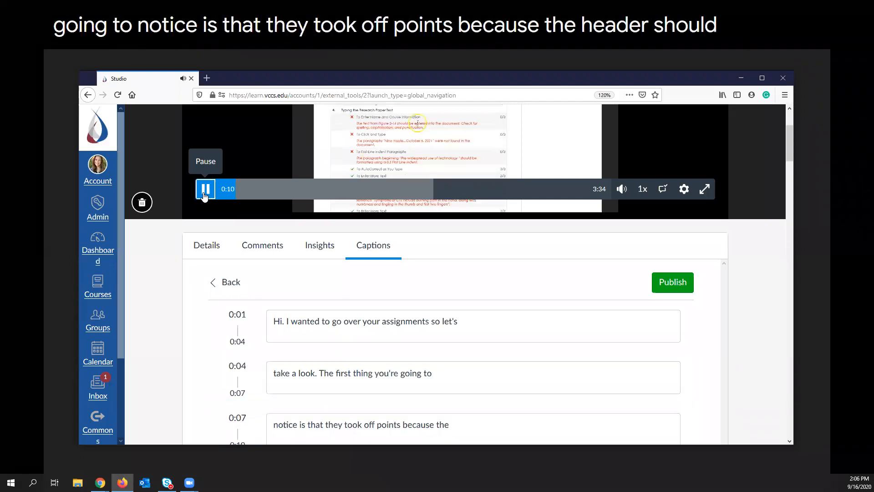
{"action": "left_click", "coordinate": [205, 194]}
{"action": "scroll", "coordinate": [424, 357], "scroll_direction": "down", "scroll_amount": 1}
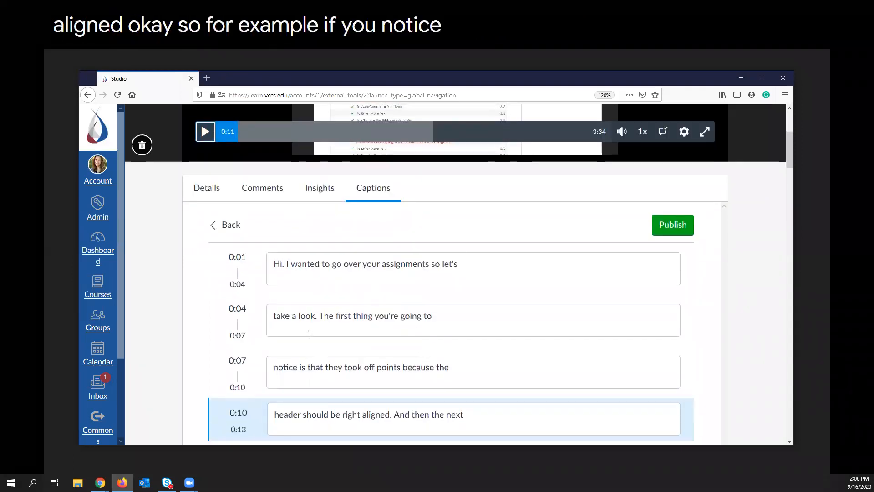
{"action": "left_click", "coordinate": [318, 316]}
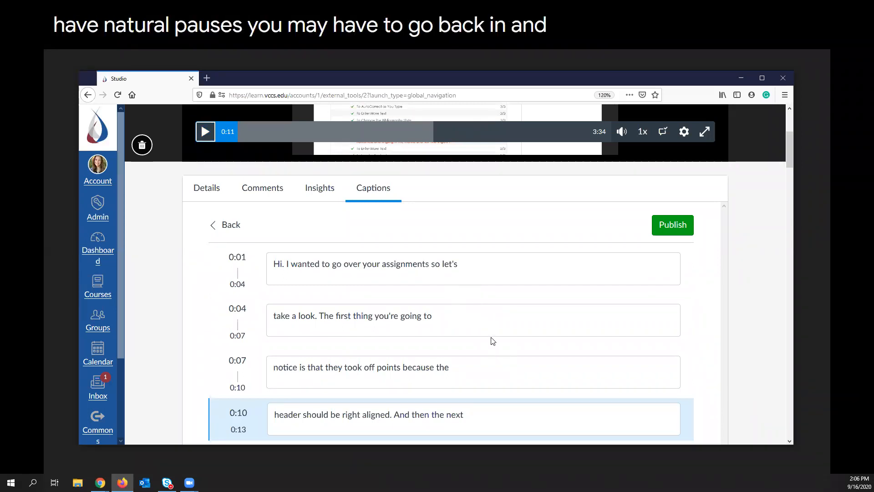
Check the 0:10 caption line, play the video from the 0:13 timestamp, and follow the caption lines through 0:21.
{"action": "scroll", "coordinate": [491, 337], "scroll_direction": "down", "scroll_amount": 2}
{"action": "scroll", "coordinate": [487, 326], "scroll_direction": "down", "scroll_amount": 4}
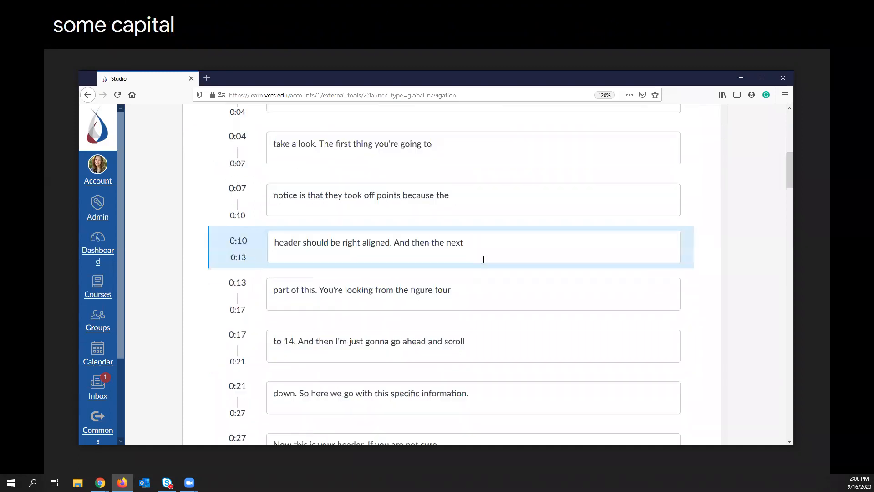
{"action": "double_click", "coordinate": [295, 244]}
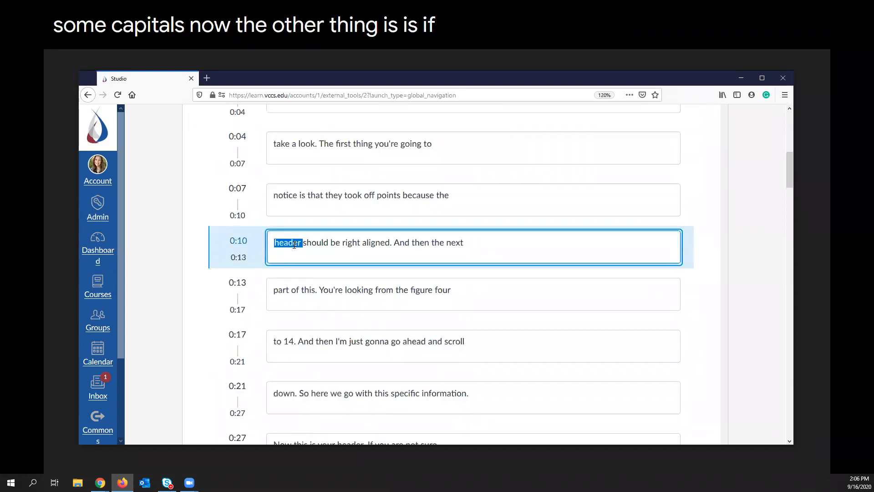
{"action": "left_click", "coordinate": [312, 243]}
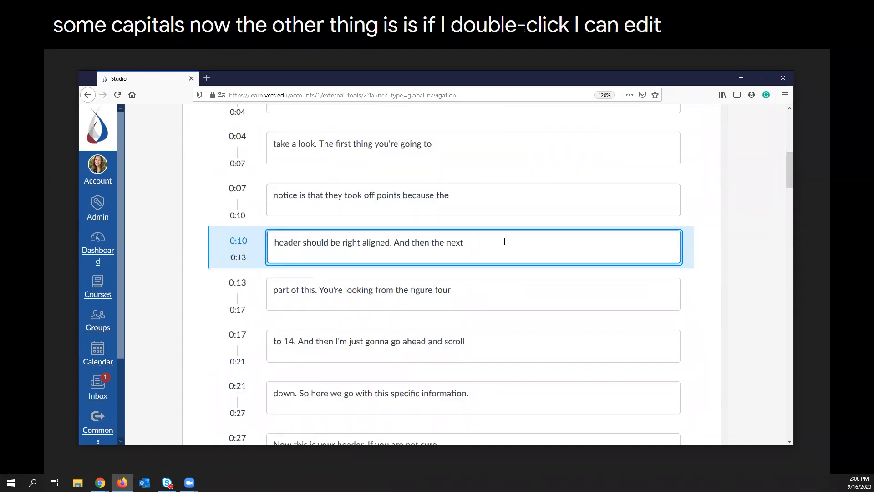
{"action": "left_click", "coordinate": [275, 297]}
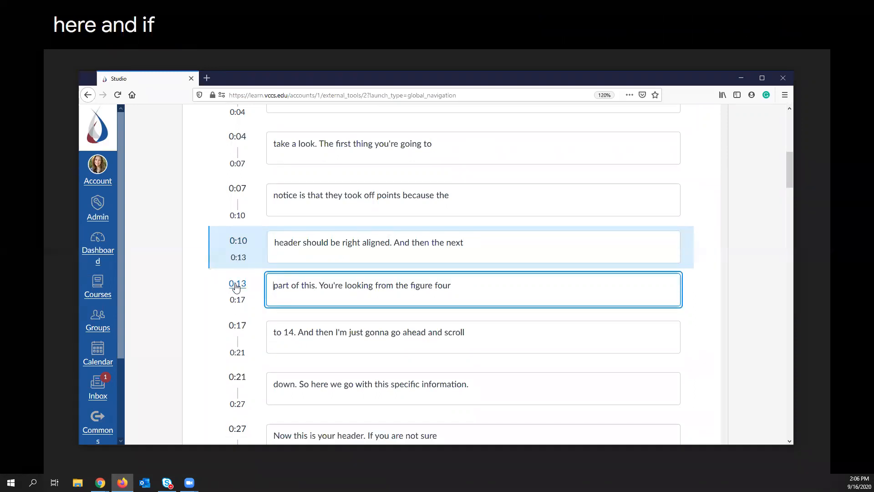
{"action": "left_click", "coordinate": [236, 281]}
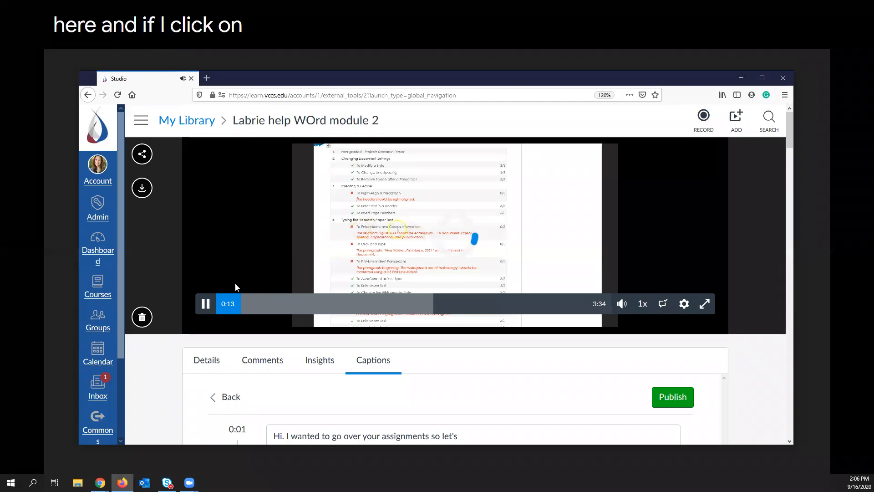
{"action": "scroll", "coordinate": [380, 336], "scroll_direction": "down", "scroll_amount": 7}
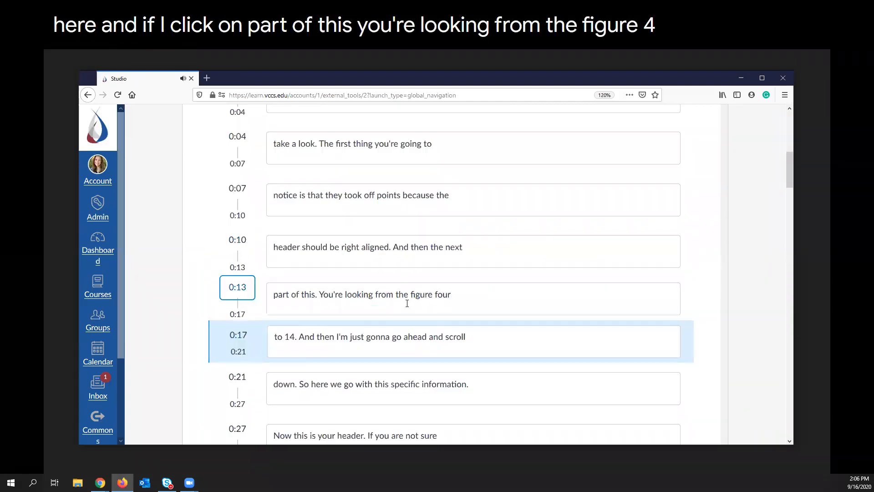
{"action": "scroll", "coordinate": [353, 330], "scroll_direction": "down", "scroll_amount": 5}
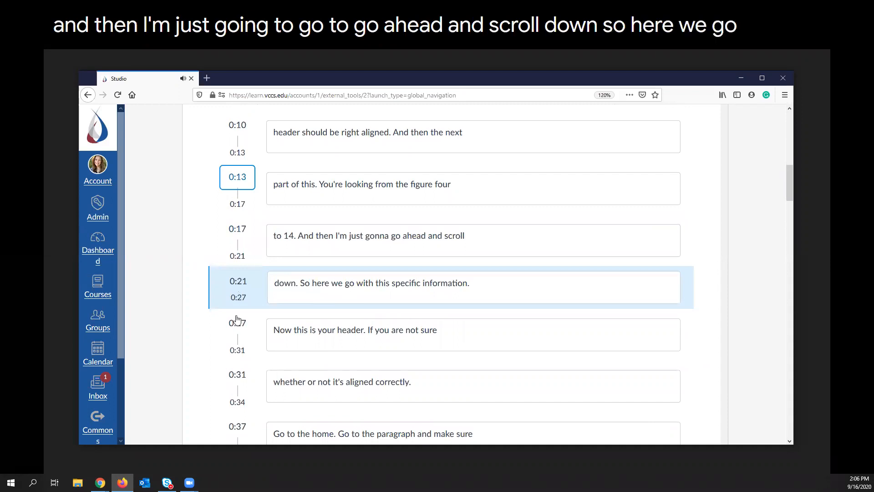
Add a comma after "If you are not sure" in the 0:27 caption line.
{"action": "left_click", "coordinate": [312, 290]}
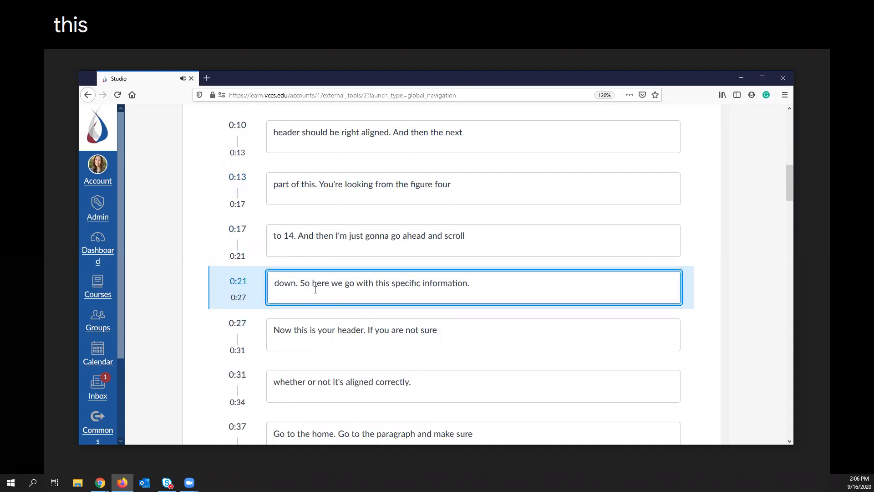
{"action": "double_click", "coordinate": [321, 289]}
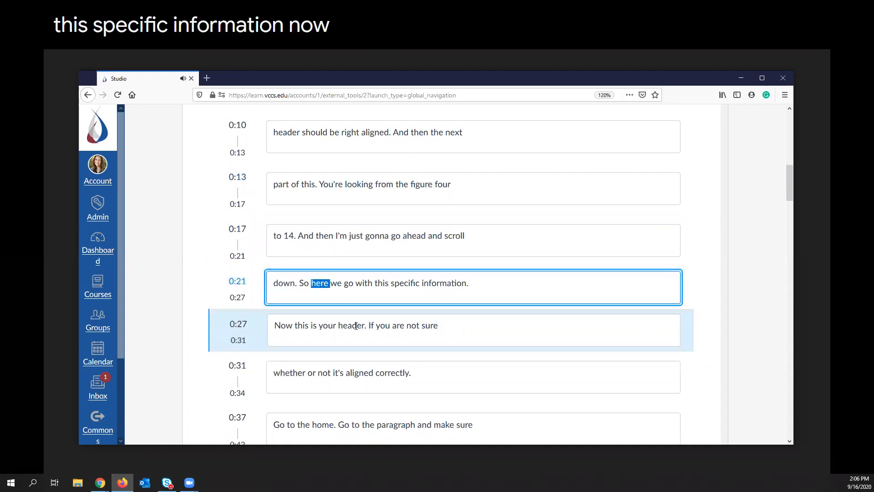
{"action": "left_click", "coordinate": [442, 326]}
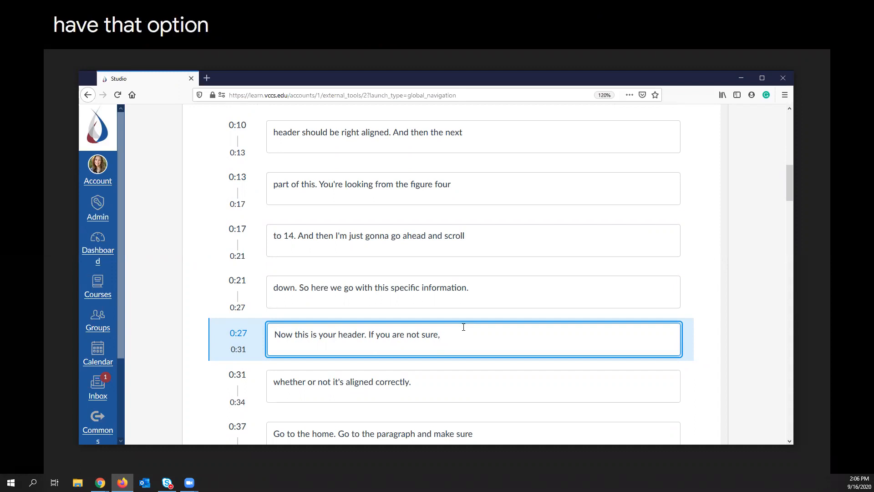
Look over the remaining caption lines and publish the reviewed English captions.
{"action": "scroll", "coordinate": [480, 277], "scroll_direction": "down", "scroll_amount": 15}
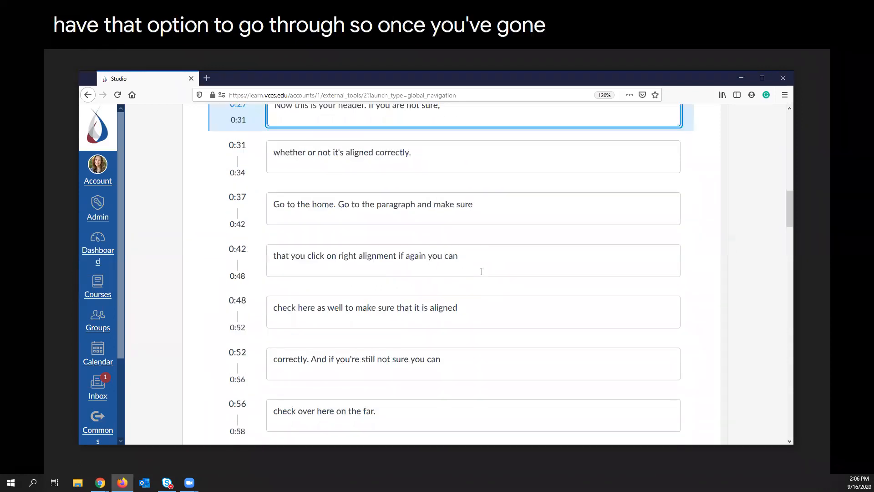
{"action": "scroll", "coordinate": [632, 315], "scroll_direction": "down", "scroll_amount": 6}
{"action": "left_click_drag", "start_coordinate": [789, 322], "coordinate": [794, 121]}
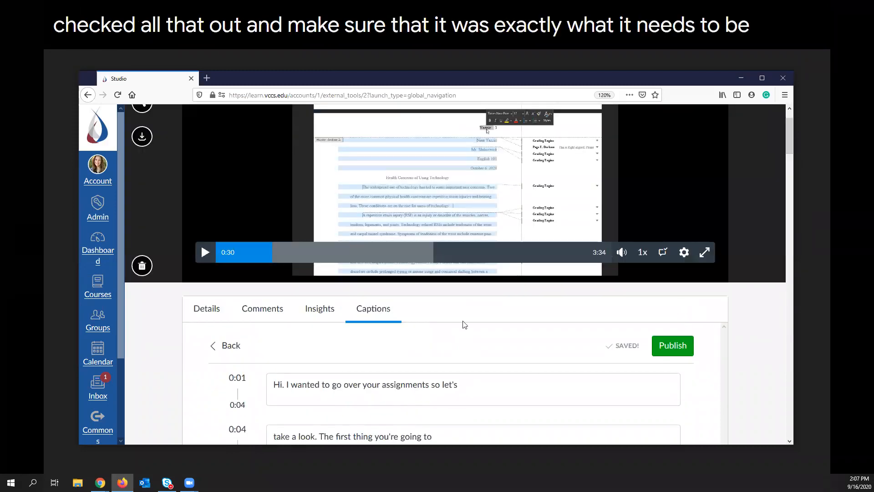
{"action": "left_click", "coordinate": [673, 347]}
{"action": "left_click", "coordinate": [203, 261]}
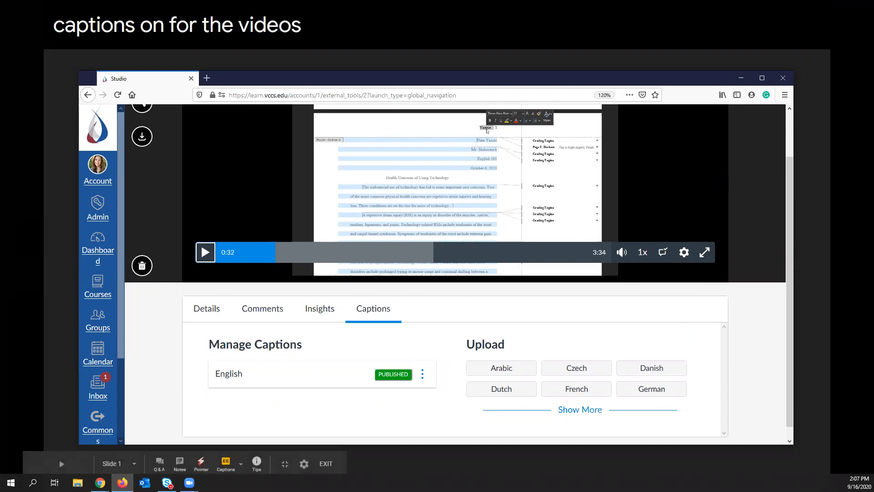
Try downloading the published English captions as a zip file with Save File, and view the other caption management options.
{"action": "key", "text": "alt+Tab"}
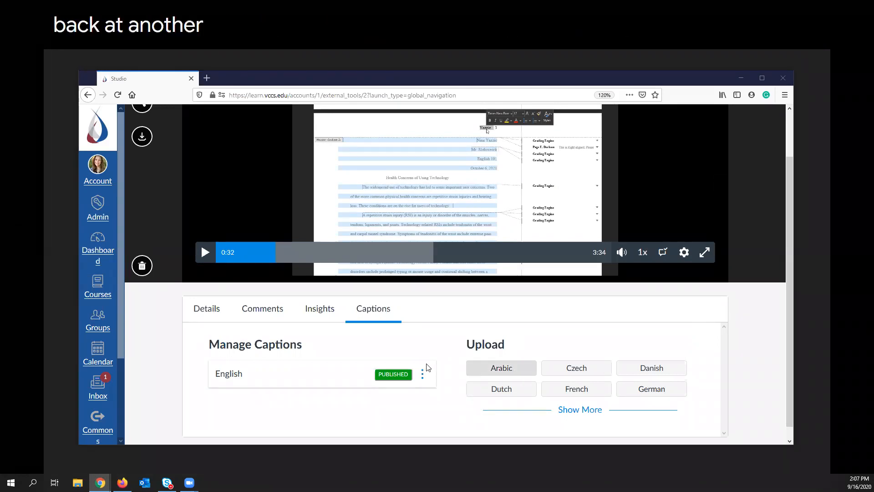
{"action": "left_click", "coordinate": [422, 375]}
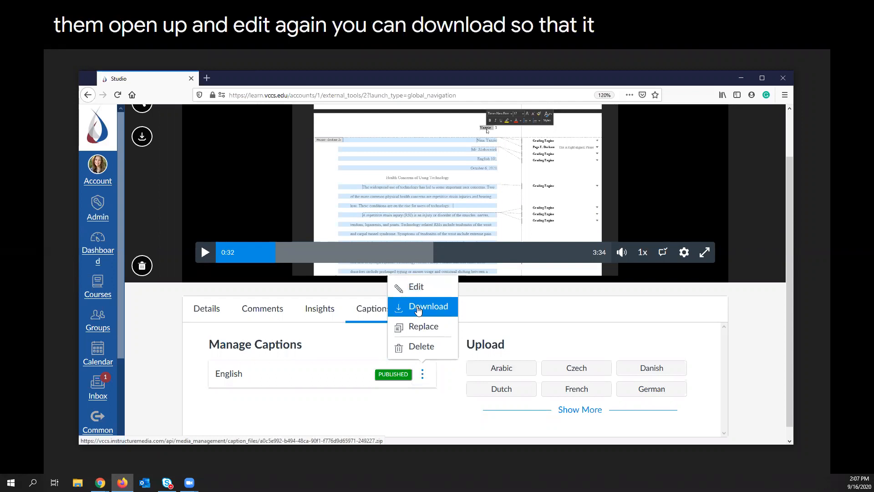
{"action": "left_click", "coordinate": [419, 310]}
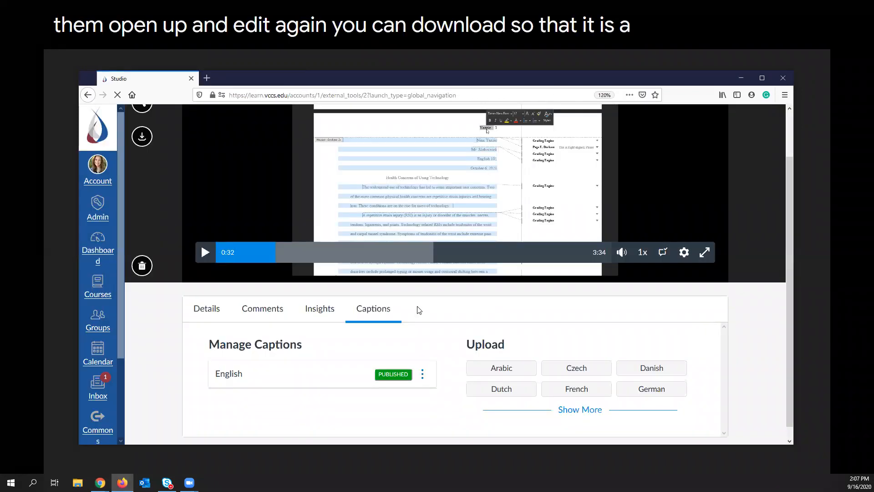
{"action": "left_click", "coordinate": [440, 333]}
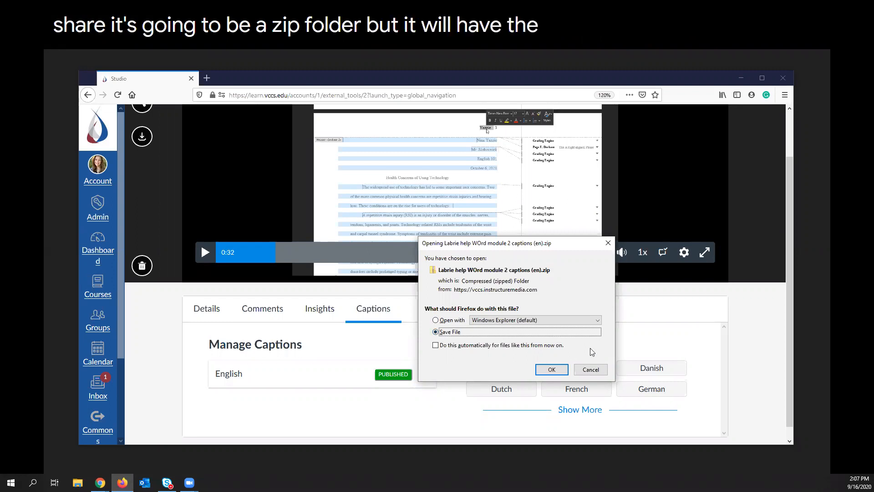
{"action": "left_click", "coordinate": [592, 371]}
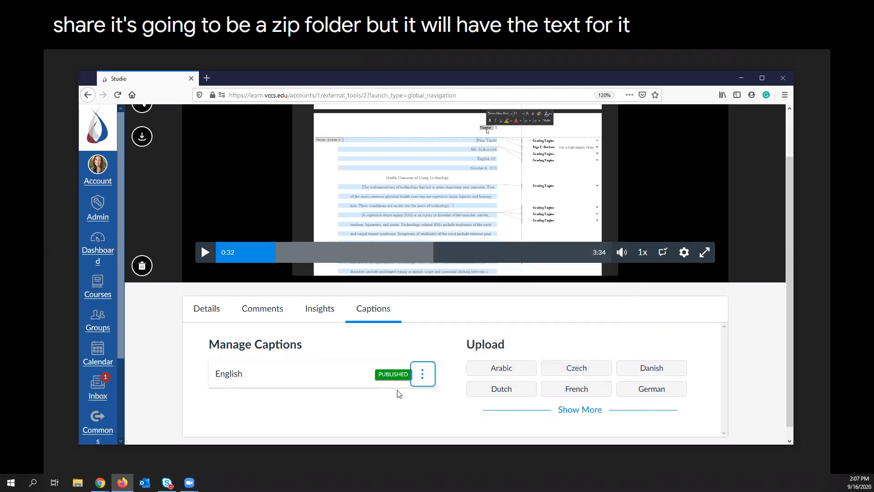
{"action": "left_click", "coordinate": [422, 375]}
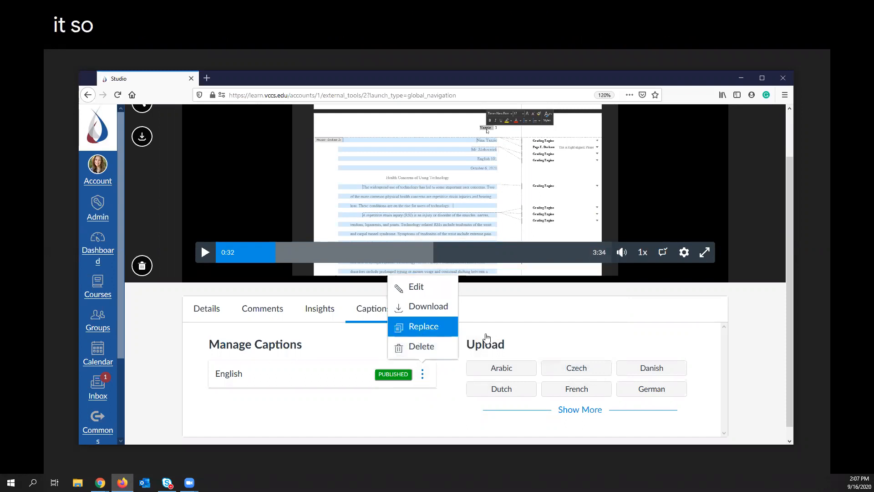
{"action": "left_click", "coordinate": [606, 323]}
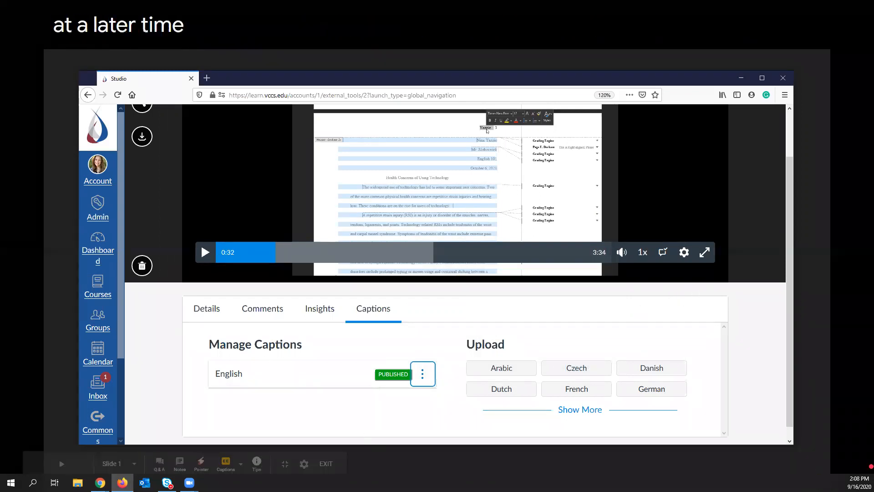
Return to the slideshow, advance to the Commenting slide, and turn on the presentation's live captions.
{"action": "left_click", "coordinate": [99, 483]}
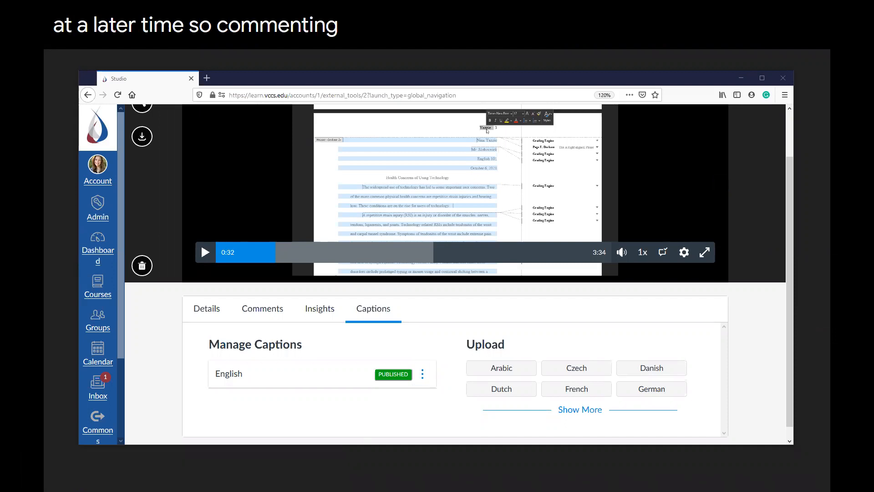
{"action": "key", "text": "Right"}
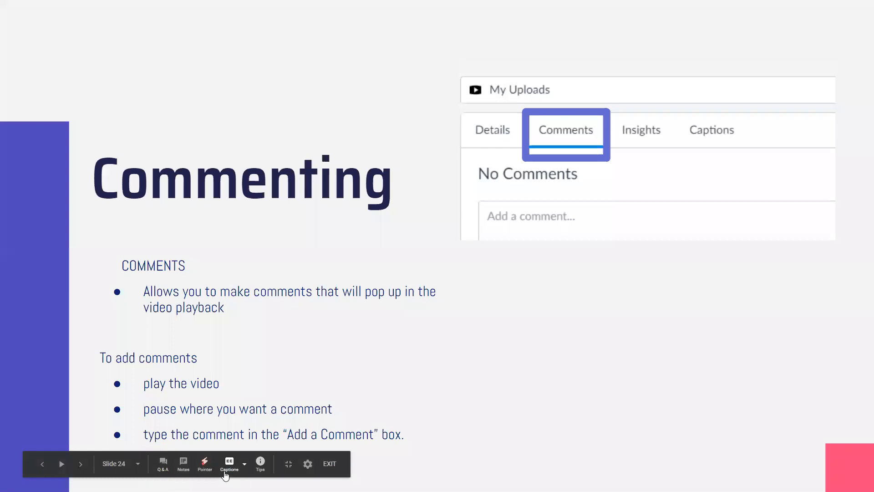
{"action": "left_click", "coordinate": [229, 463]}
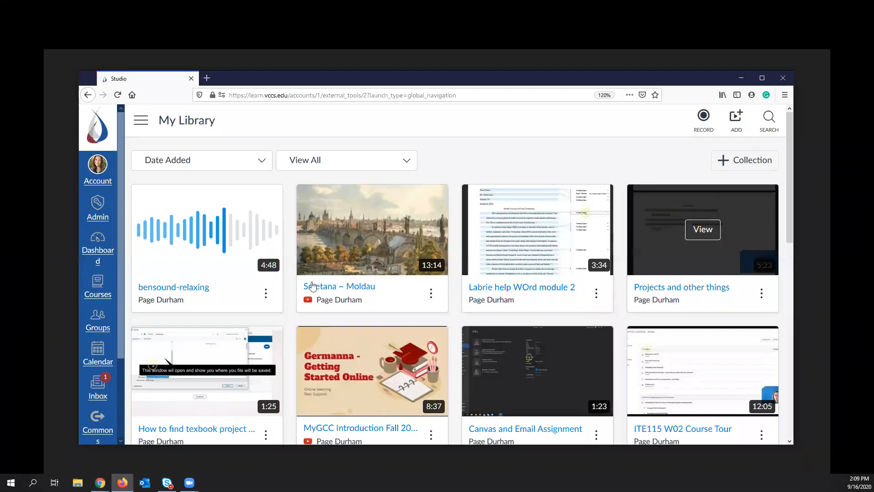
Open the Smetana ~ Moldau video, skip ahead to about 0:48, and post the comment "This is a lovely flute run." at 0:51.
{"action": "left_click", "coordinate": [331, 289]}
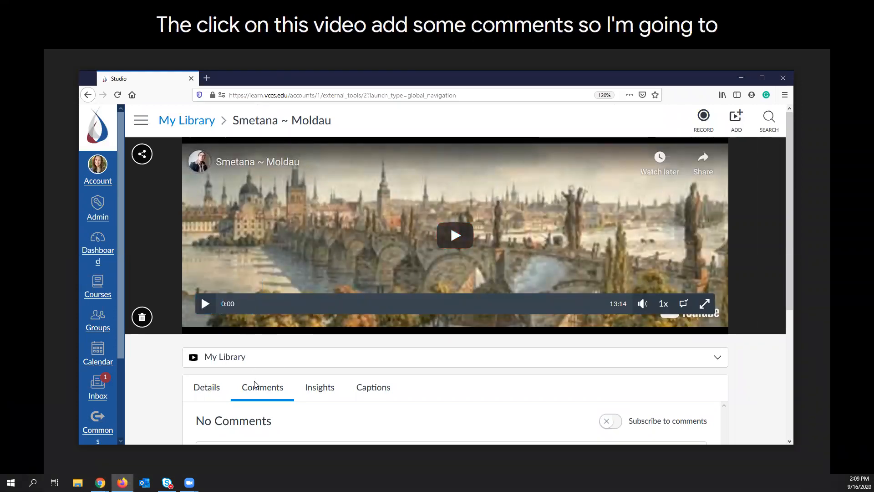
{"action": "left_click", "coordinate": [241, 305]}
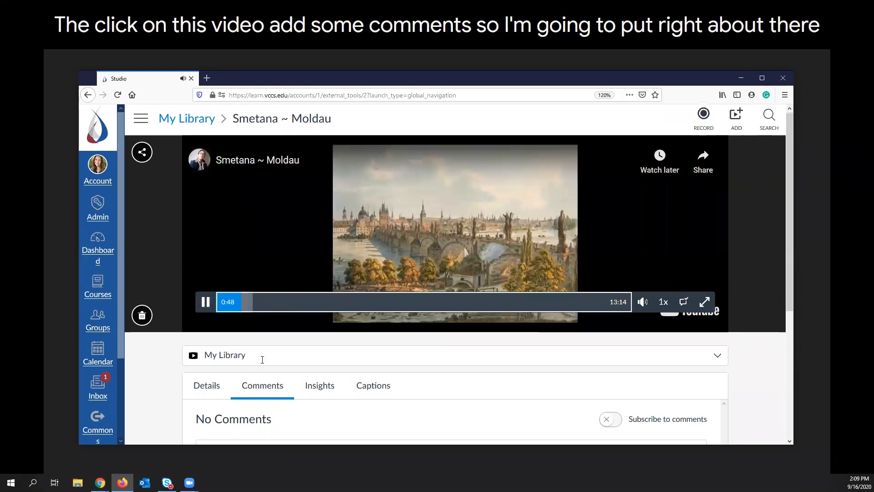
{"action": "scroll", "coordinate": [262, 359], "scroll_direction": "down", "scroll_amount": 2}
{"action": "left_click", "coordinate": [238, 392]}
{"action": "scroll", "coordinate": [250, 375], "scroll_direction": "down", "scroll_amount": 4}
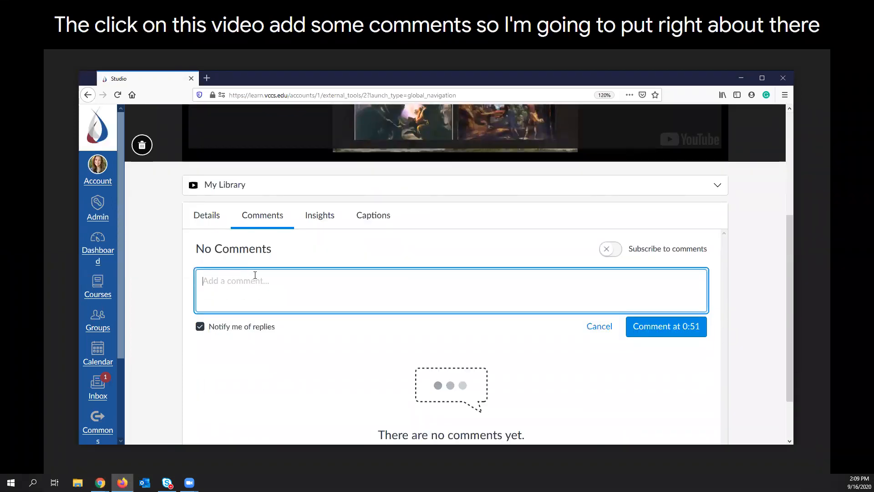
{"action": "scroll", "coordinate": [255, 276], "scroll_direction": "up", "scroll_amount": 4}
{"action": "scroll", "coordinate": [262, 319], "scroll_direction": "down", "scroll_amount": 2}
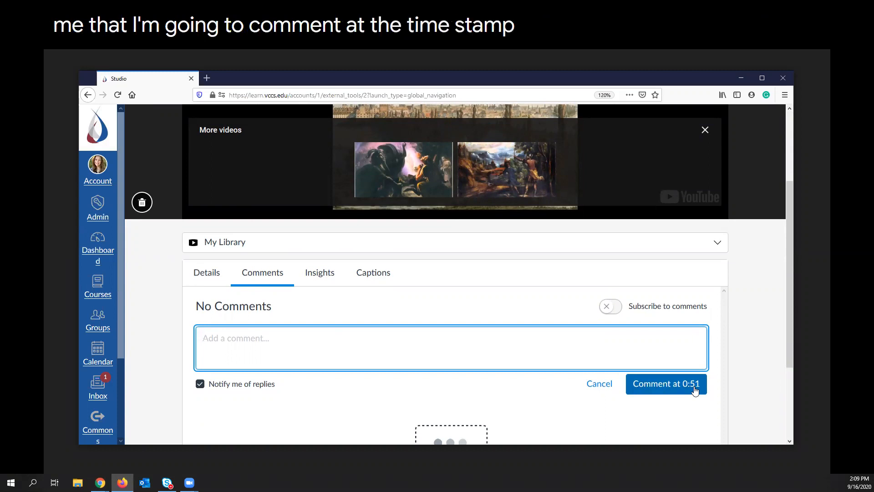
{"action": "type", "text": "This is a lovely flute run."}
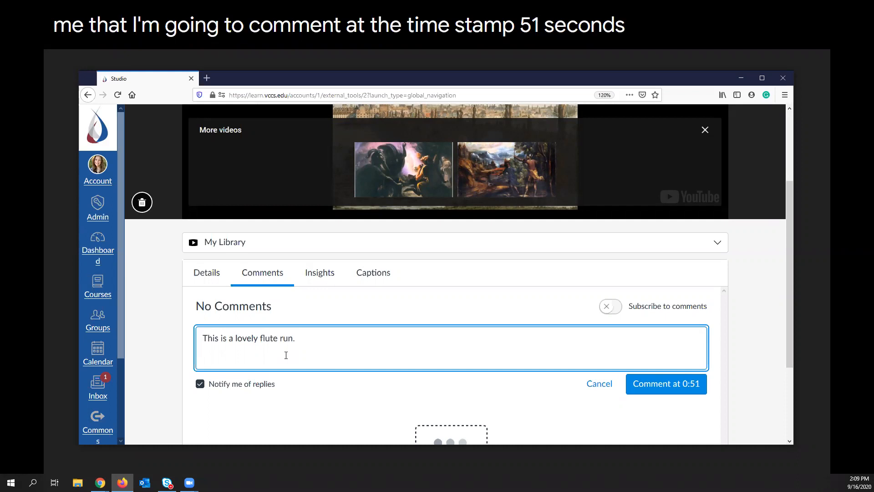
{"action": "left_click", "coordinate": [644, 391]}
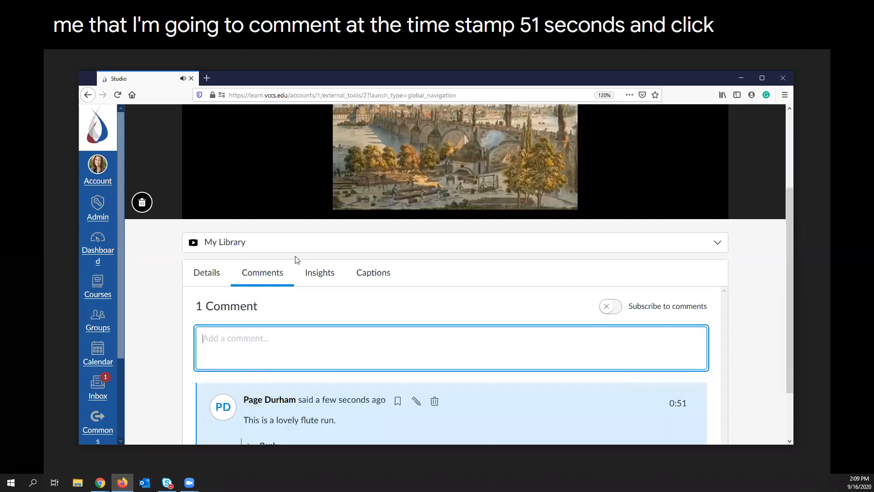
Replay the video from shortly before the 0:51 comment marker to view the comment overlay, and pause playback.
{"action": "scroll", "coordinate": [300, 271], "scroll_direction": "up", "scroll_amount": 3}
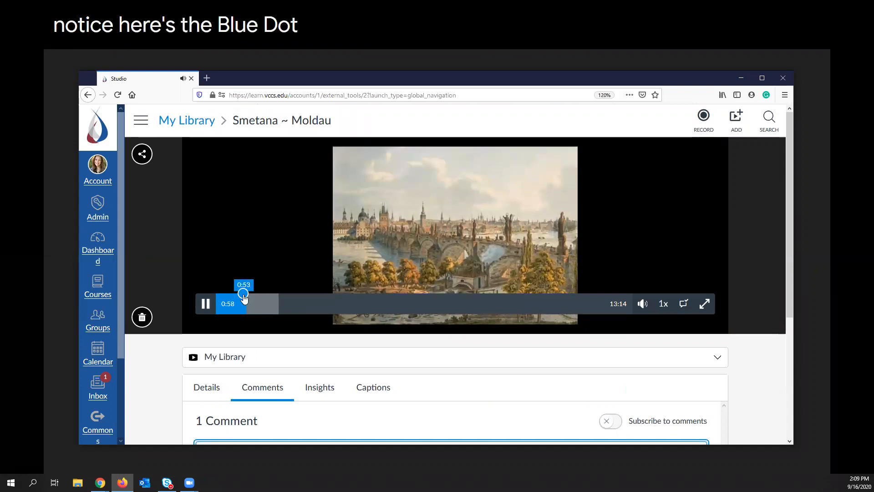
{"action": "left_click", "coordinate": [231, 301]}
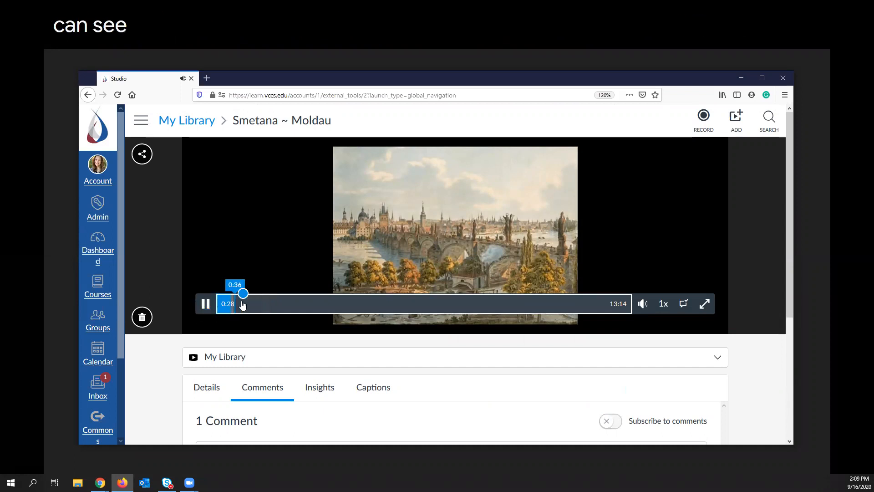
{"action": "left_click", "coordinate": [239, 304]}
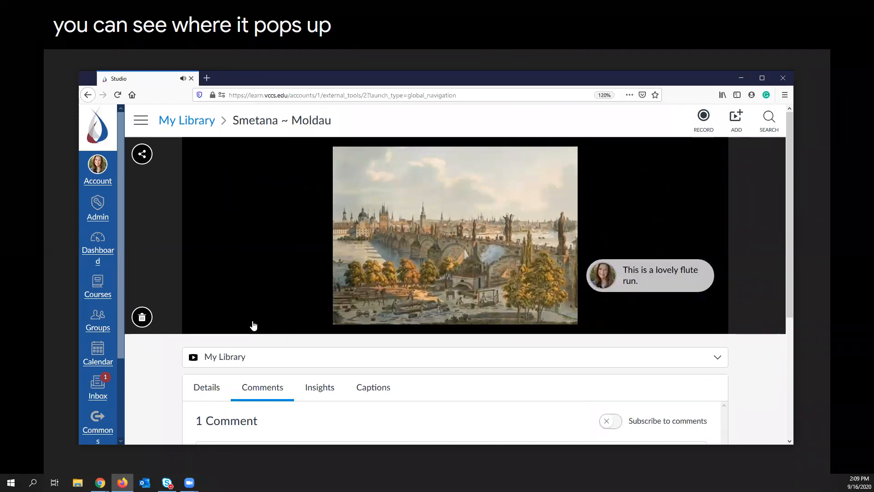
{"action": "left_click", "coordinate": [204, 306]}
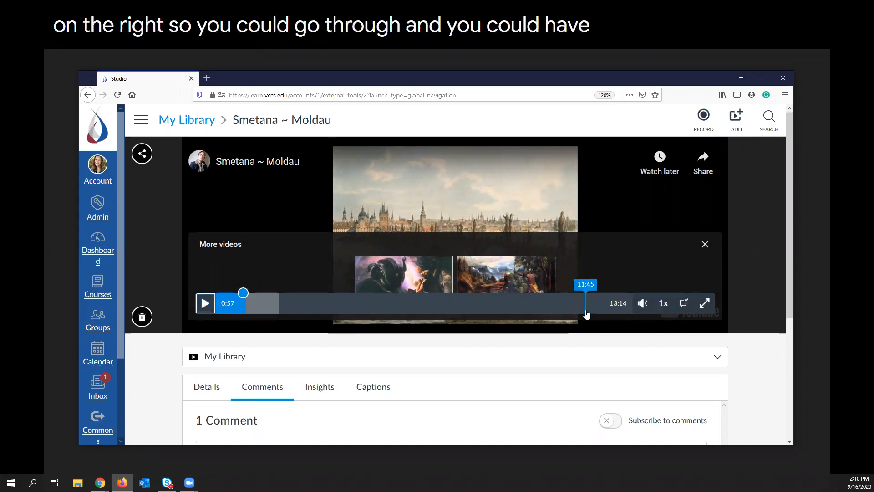
Examine the posted comment and its options below the video, and switch back to the Chrome slideshow.
{"action": "scroll", "coordinate": [578, 307], "scroll_direction": "down", "scroll_amount": 4}
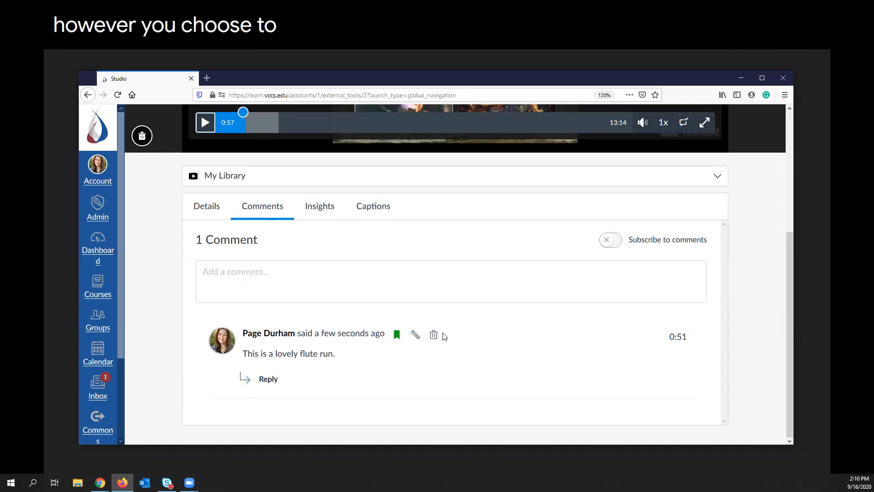
{"action": "scroll", "coordinate": [411, 195], "scroll_direction": "up", "scroll_amount": 1}
{"action": "scroll", "coordinate": [410, 194], "scroll_direction": "up", "scroll_amount": 4}
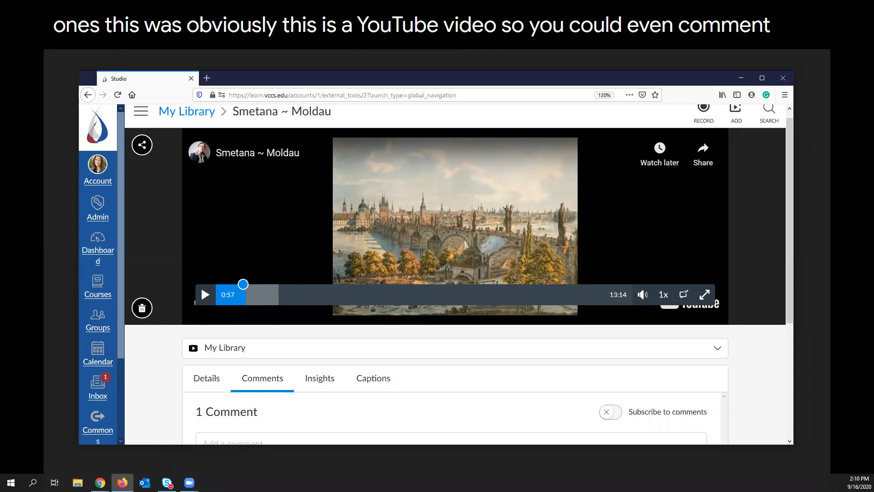
{"action": "key", "text": "alt+Tab"}
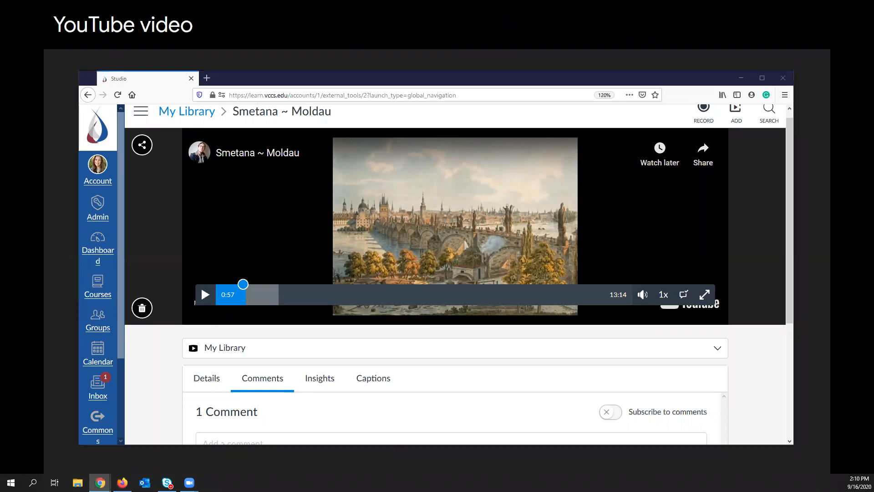
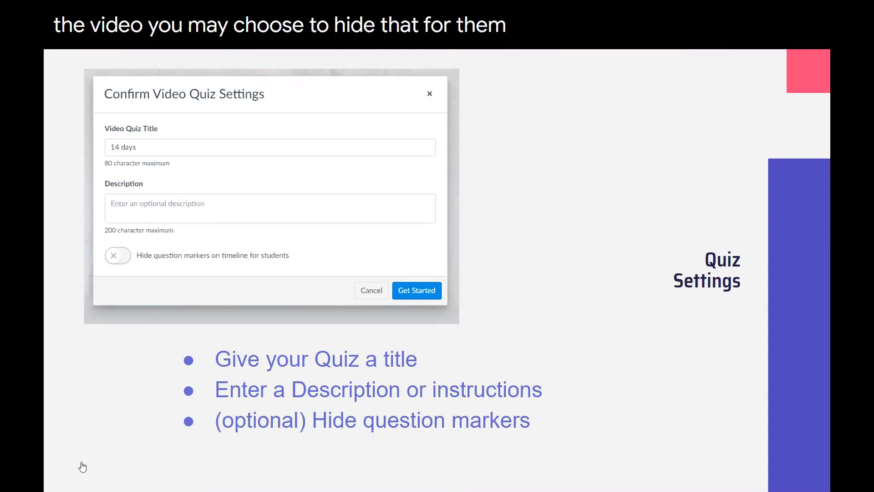
Advance the slideshow through the Add Questions slide to the Question Types slide, and switch to the Studio library in Firefox.
{"action": "mouse_move", "coordinate": [77, 452]}
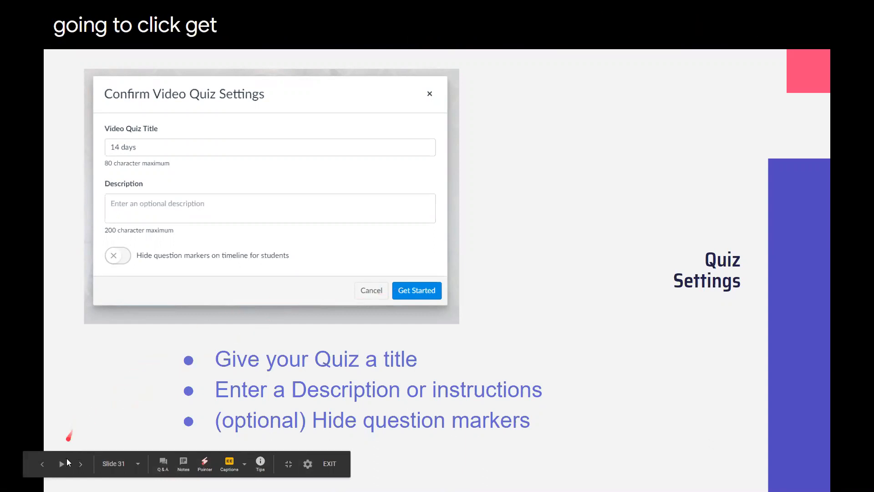
{"action": "left_click", "coordinate": [81, 464]}
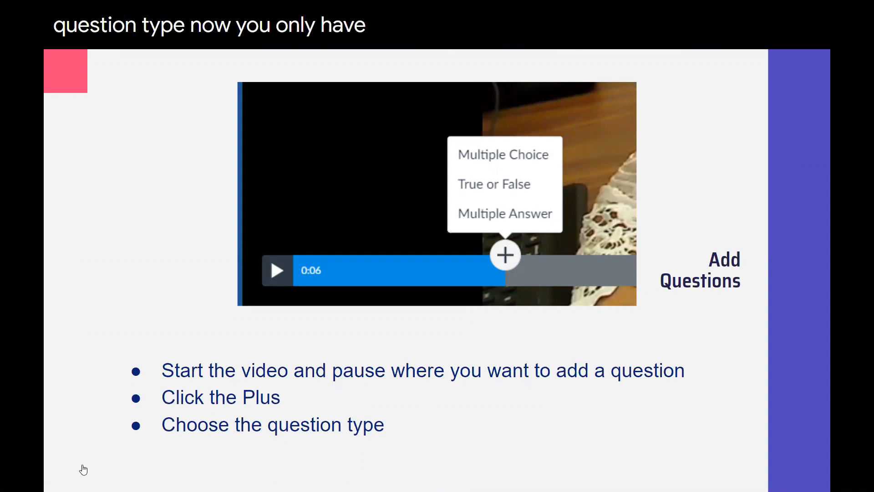
{"action": "mouse_move", "coordinate": [82, 464]}
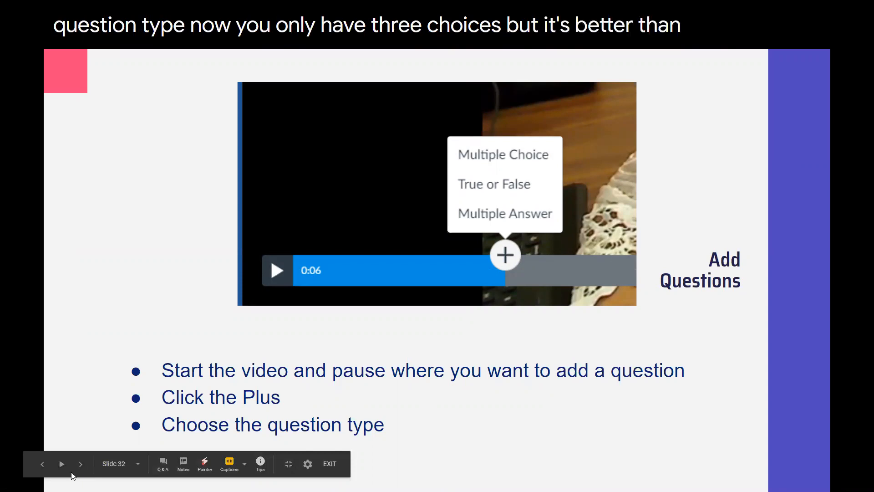
{"action": "left_click", "coordinate": [81, 464]}
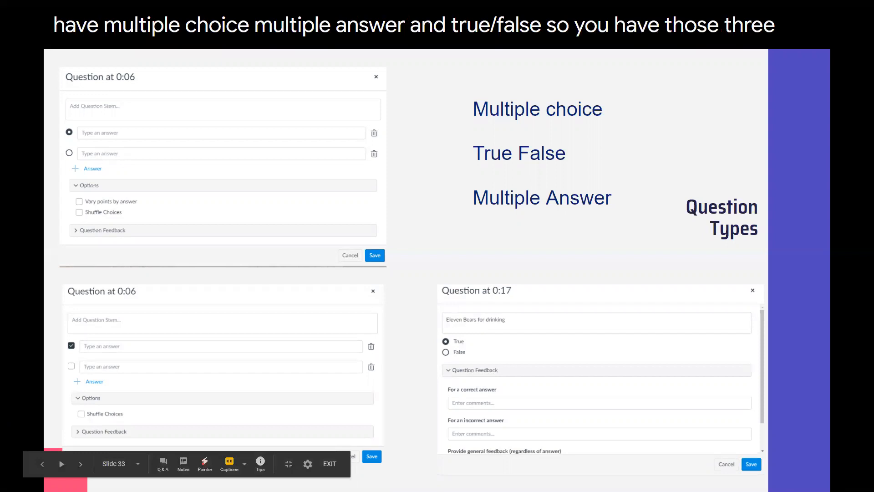
{"action": "left_click", "coordinate": [229, 463]}
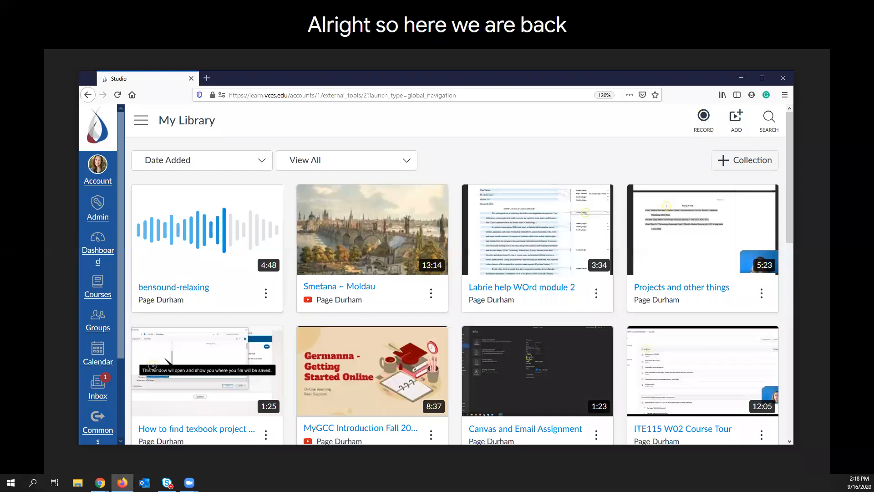
Create a quiz from the Smetana ~ Moldau video titled "Favorite Classical Piece", described "Why is this my favorite piece?", with question markers hidden for students.
{"action": "left_click", "coordinate": [431, 294]}
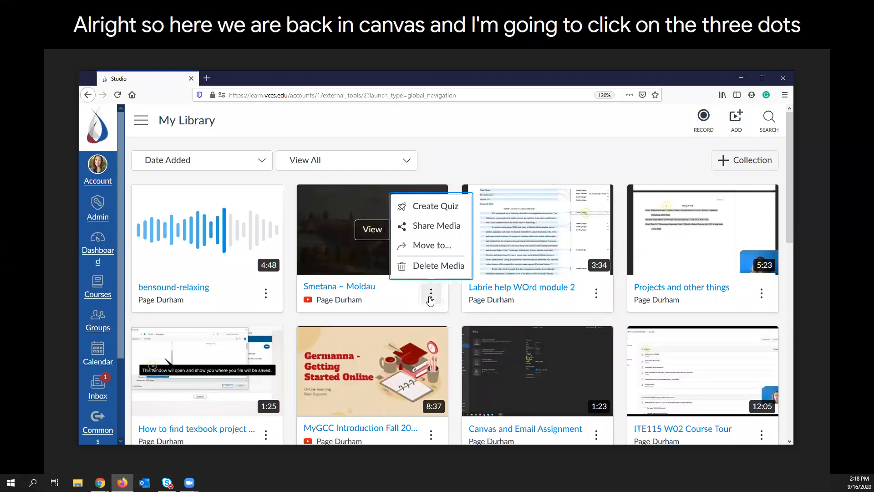
{"action": "left_click", "coordinate": [420, 208]}
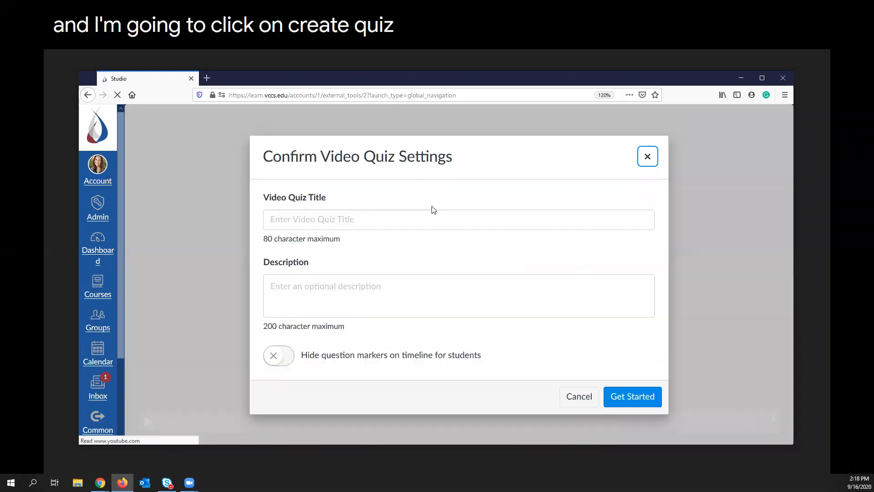
{"action": "left_click", "coordinate": [414, 219]}
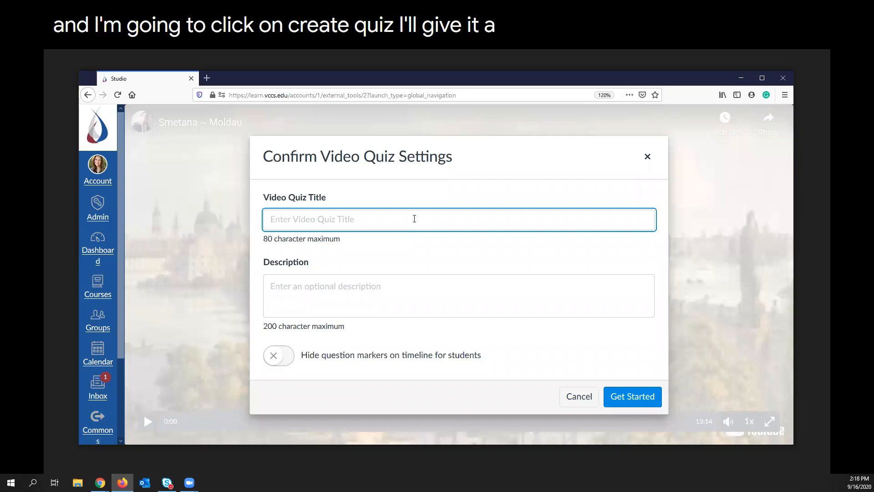
{"action": "type", "text": "Favorite Classical Piece"}
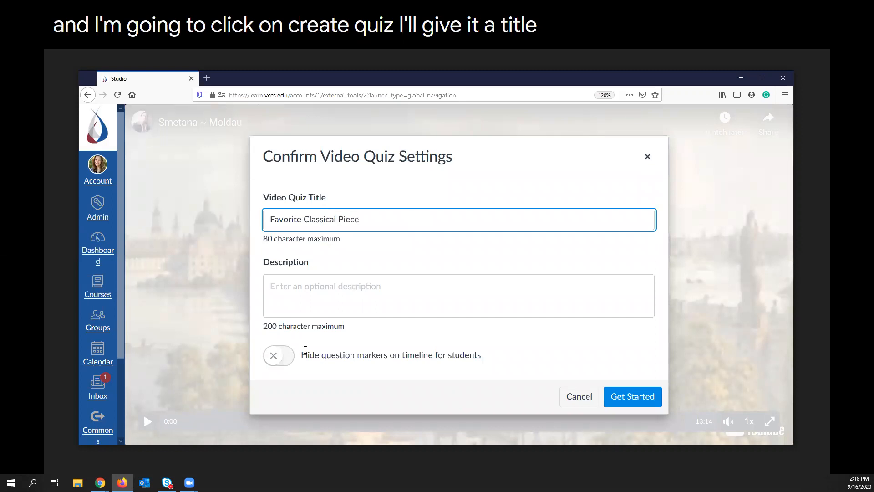
{"action": "left_click", "coordinate": [279, 356]}
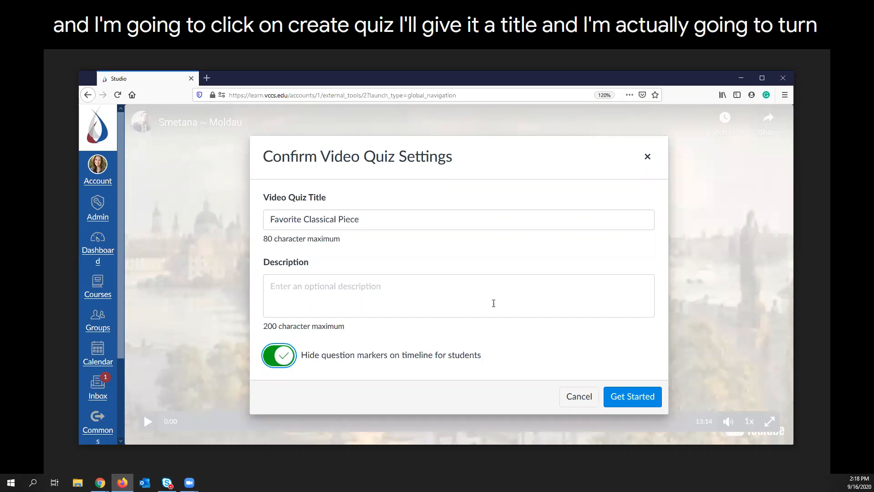
{"action": "left_click", "coordinate": [326, 287]}
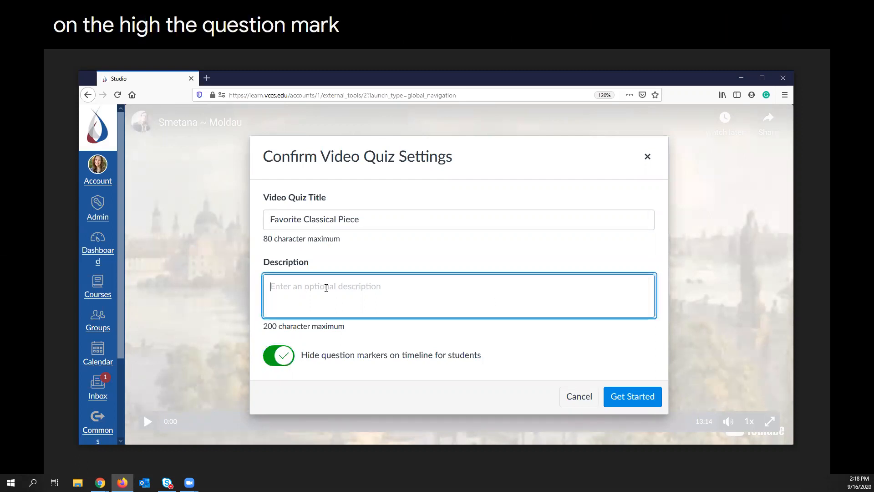
{"action": "type", "text": "Why is this my favorite piece"}
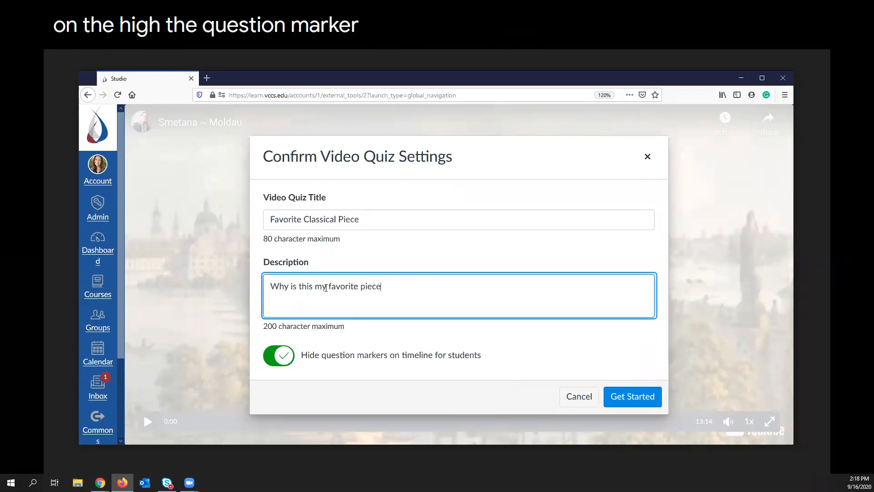
{"action": "left_click", "coordinate": [631, 396]}
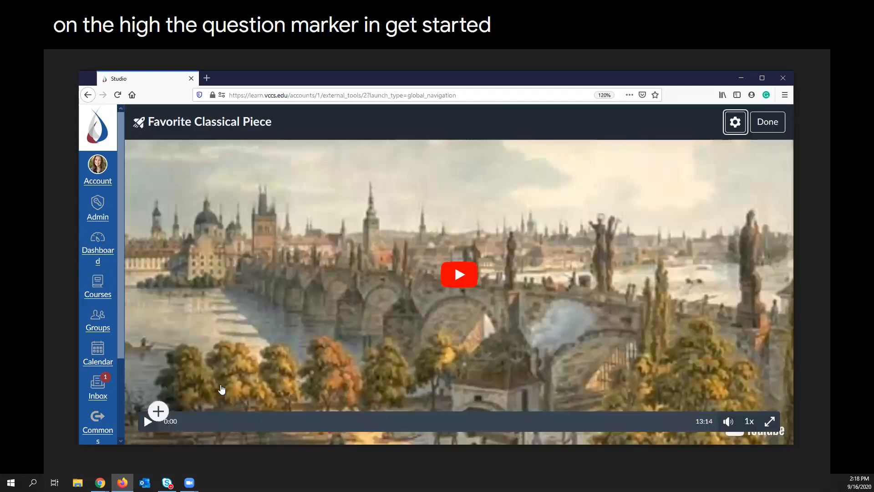
Add a true-or-false question at 1:36 reading "This piece has lots of running scales." with True as the correct answer, view its feedback fields, and save it.
{"action": "left_click", "coordinate": [220, 416]}
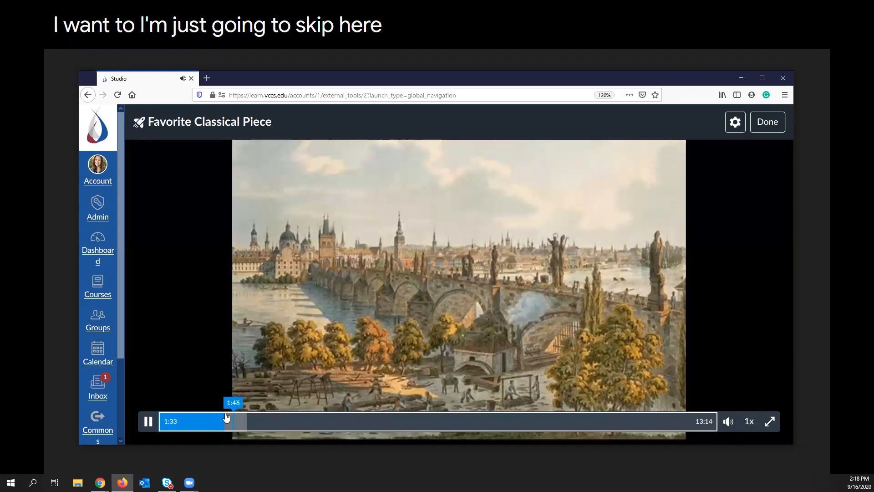
{"action": "left_click", "coordinate": [227, 409]}
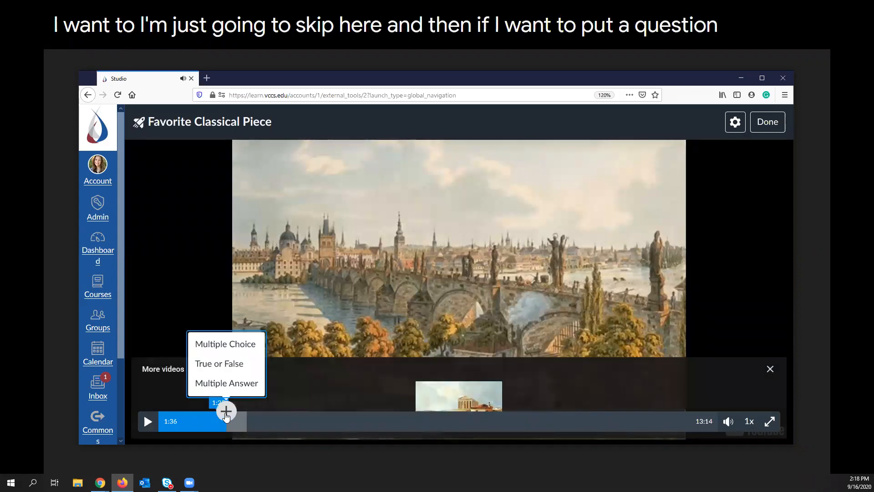
{"action": "left_click", "coordinate": [227, 412]}
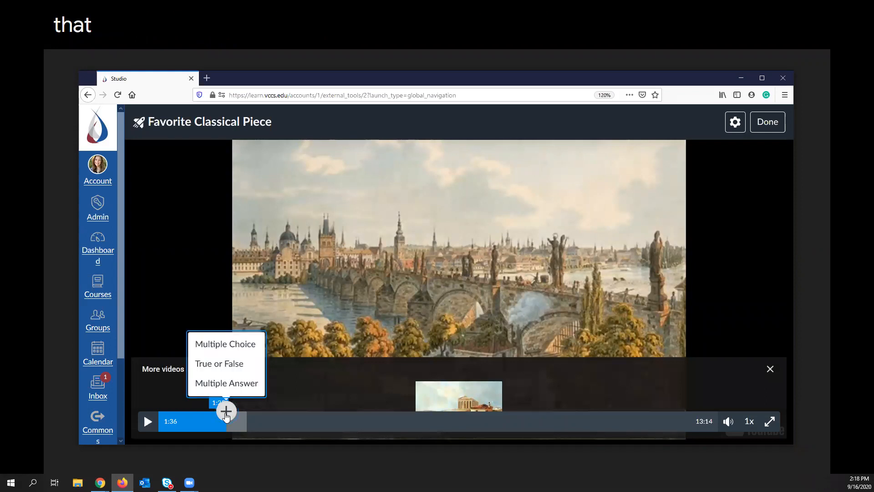
{"action": "left_click", "coordinate": [231, 364]}
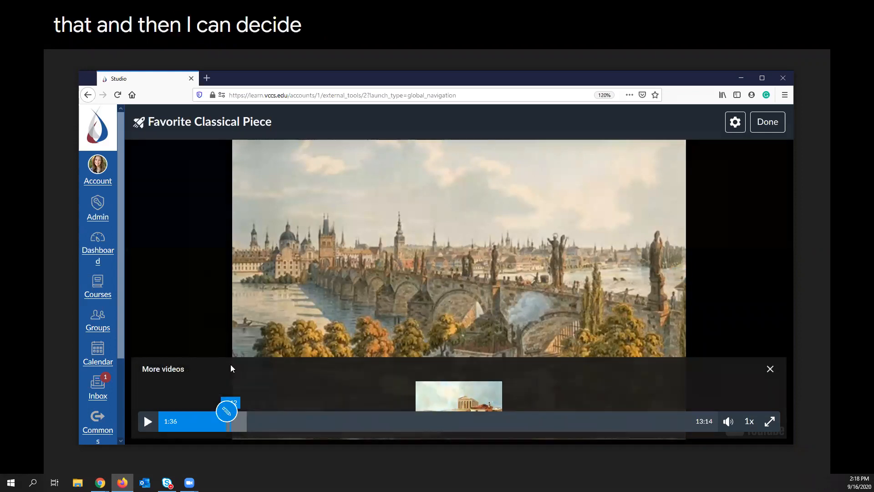
{"action": "left_click", "coordinate": [273, 227]}
{"action": "type", "text": "Thi"}
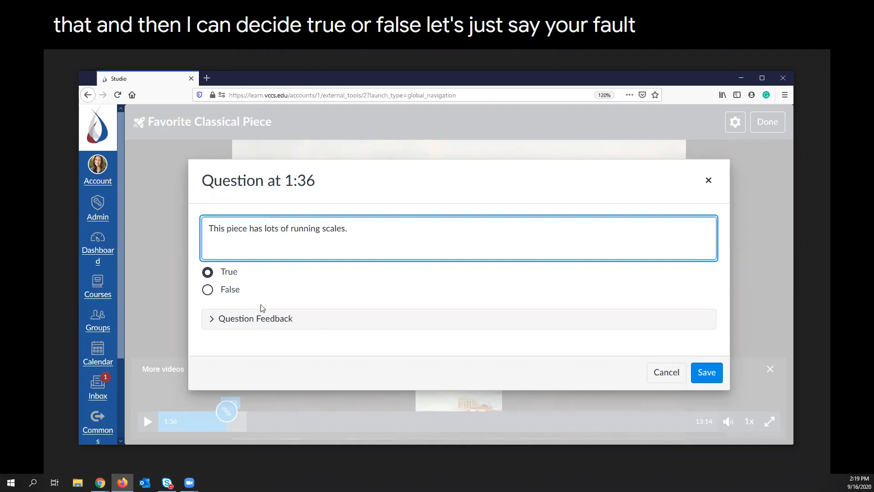
{"action": "left_click", "coordinate": [249, 318]}
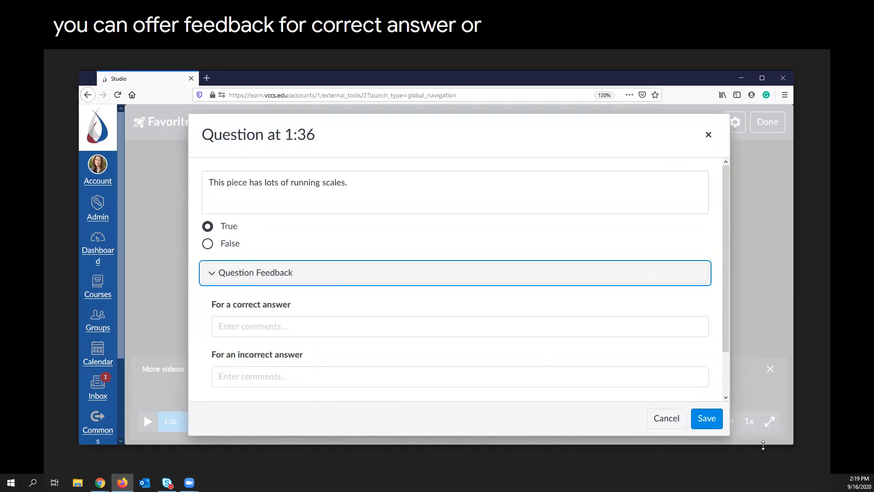
{"action": "left_click", "coordinate": [707, 420]}
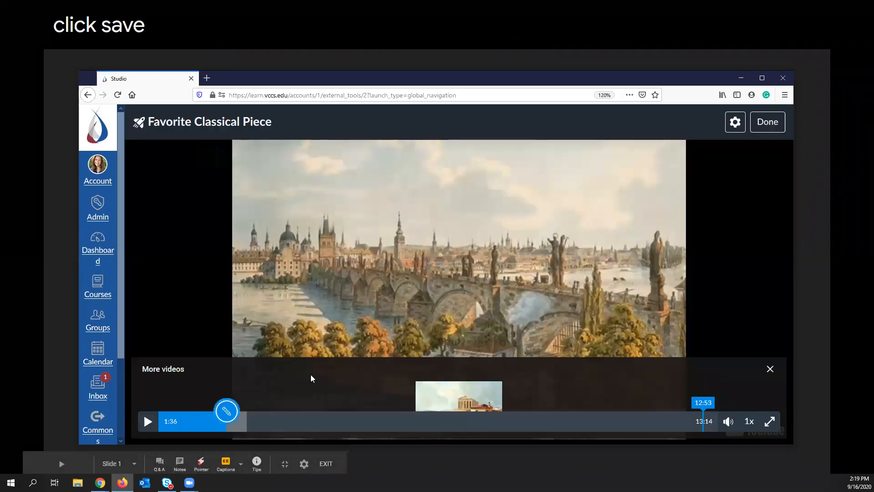
Start a multiple-choice question at 4:33, examine its answer options and feedback fields, and discard it unsaved.
{"action": "left_click", "coordinate": [417, 408]}
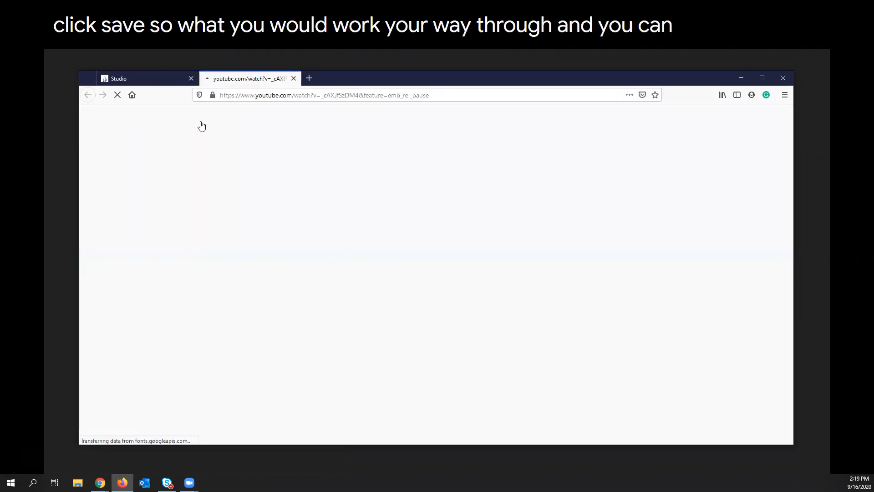
{"action": "left_click", "coordinate": [293, 78]}
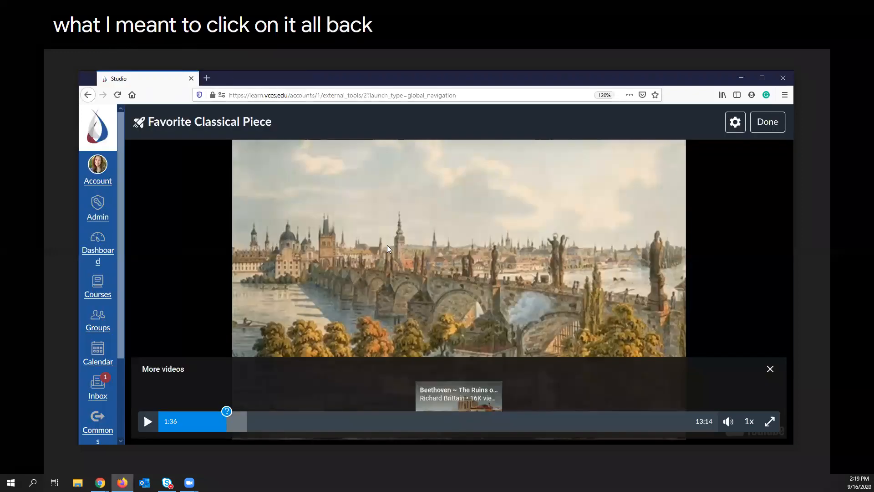
{"action": "left_click", "coordinate": [353, 419]}
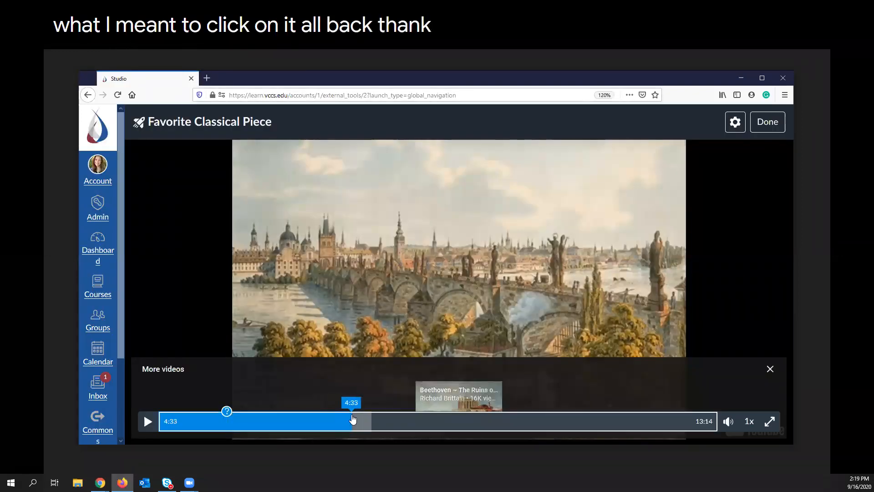
{"action": "left_click", "coordinate": [351, 412]}
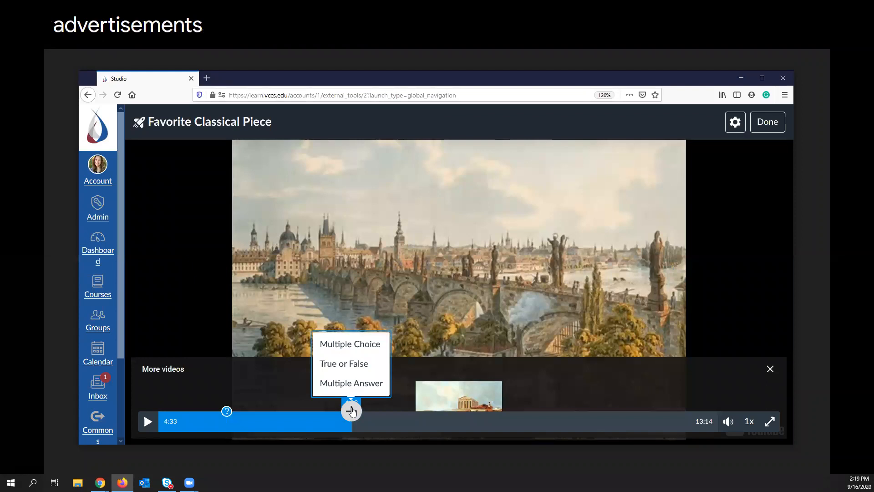
{"action": "left_click", "coordinate": [354, 347]}
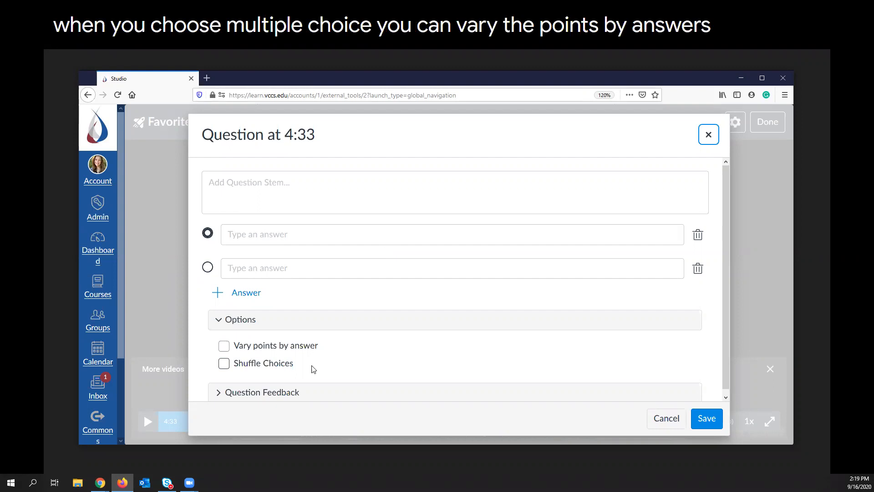
{"action": "scroll", "coordinate": [320, 359], "scroll_direction": "down", "scroll_amount": 1}
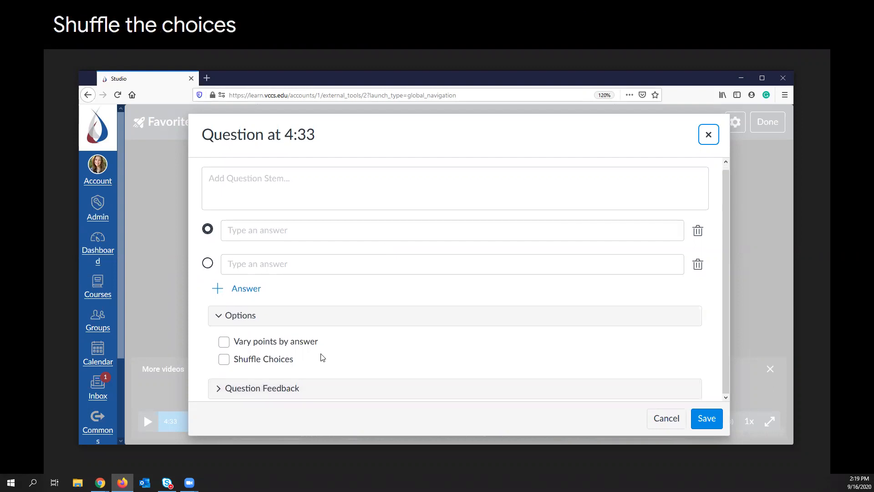
{"action": "left_click", "coordinate": [254, 389]}
{"action": "scroll", "coordinate": [381, 296], "scroll_direction": "down", "scroll_amount": 3}
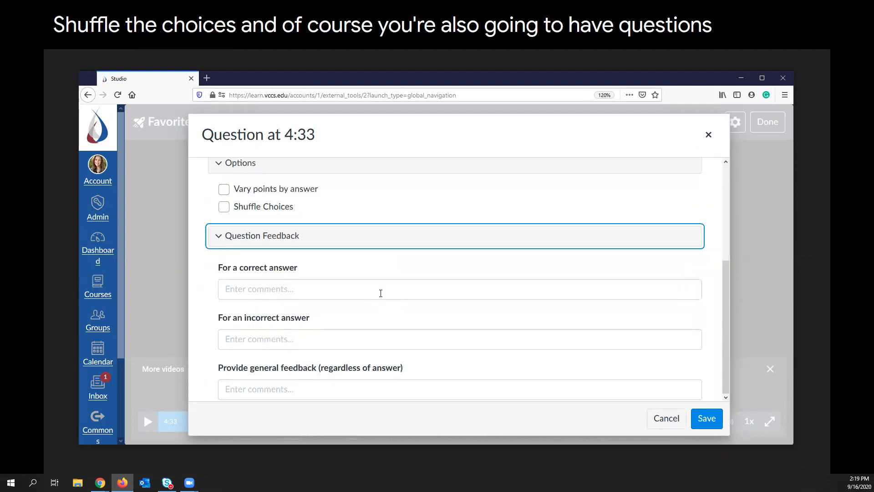
{"action": "scroll", "coordinate": [381, 293], "scroll_direction": "up", "scroll_amount": 3}
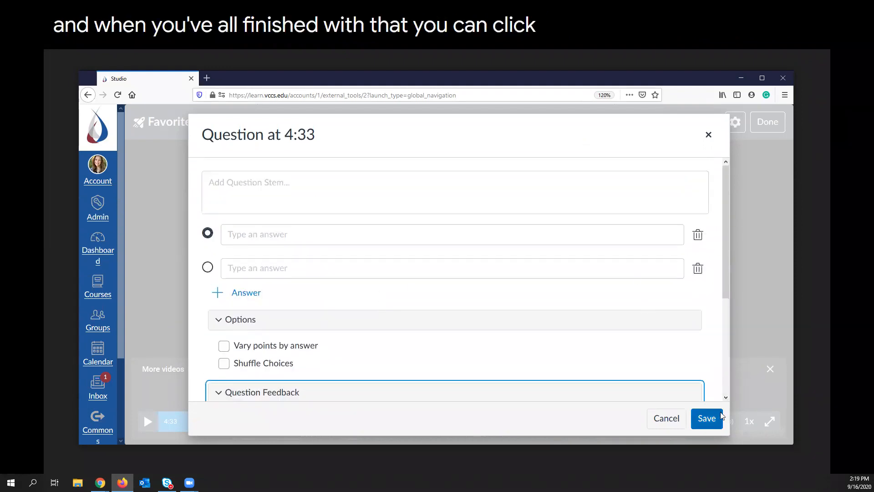
{"action": "left_click", "coordinate": [711, 136]}
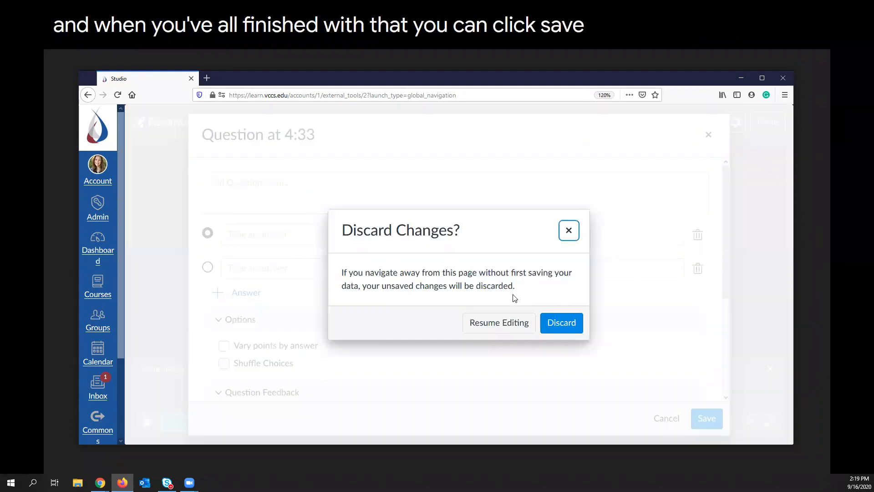
{"action": "left_click", "coordinate": [559, 324]}
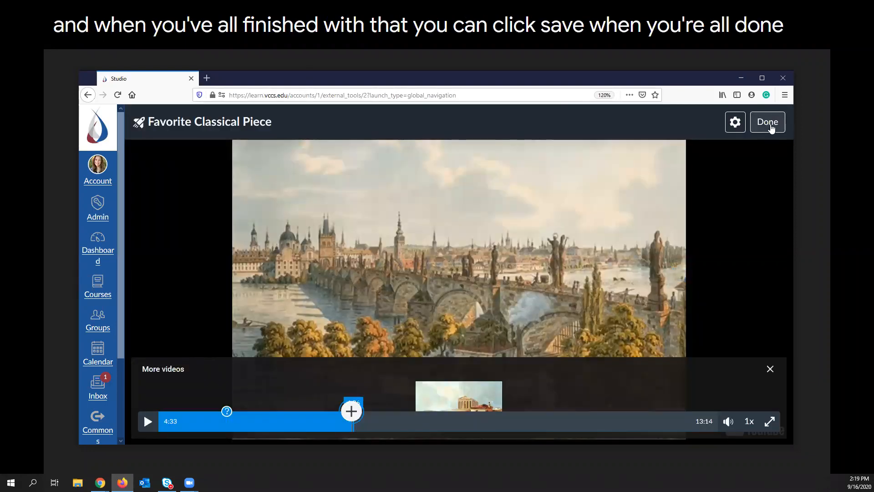
Clear the description in the video quiz settings and save, finish editing the quiz, and switch back to Chrome.
{"action": "left_click", "coordinate": [740, 130]}
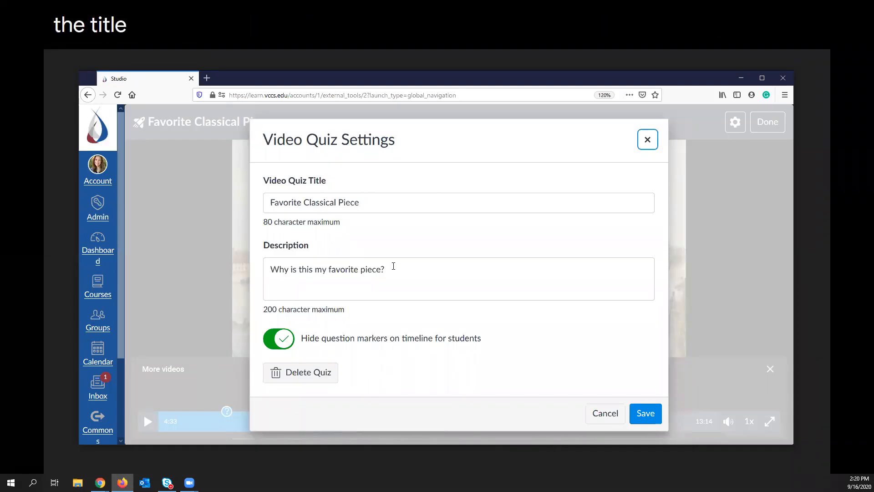
{"action": "left_click_drag", "start_coordinate": [394, 266], "coordinate": [223, 272]}
{"action": "key", "text": "BackSpace"}
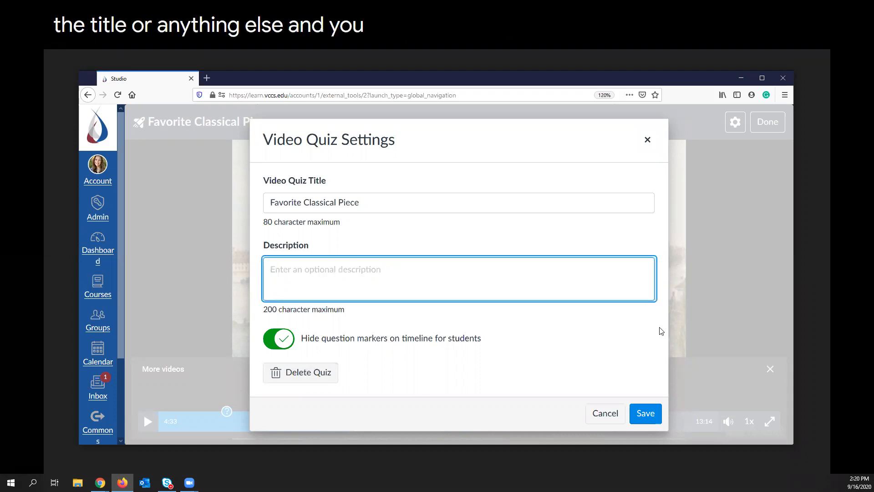
{"action": "left_click", "coordinate": [646, 413]}
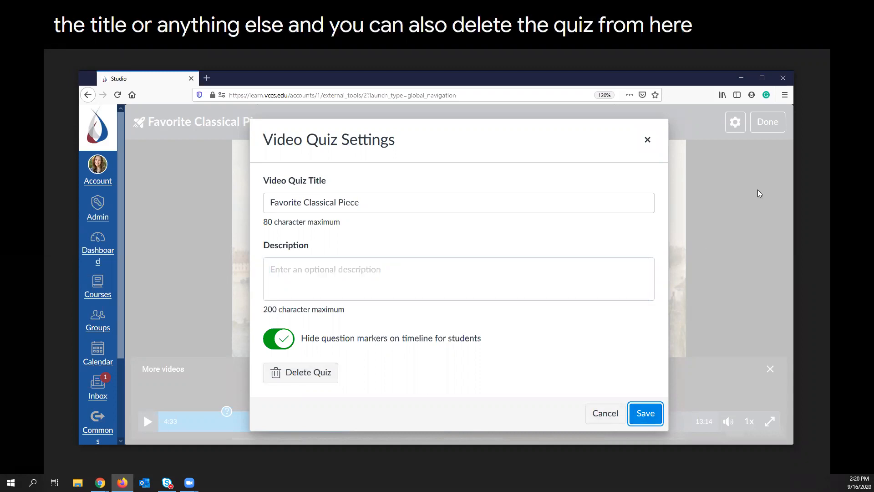
{"action": "left_click", "coordinate": [769, 123]}
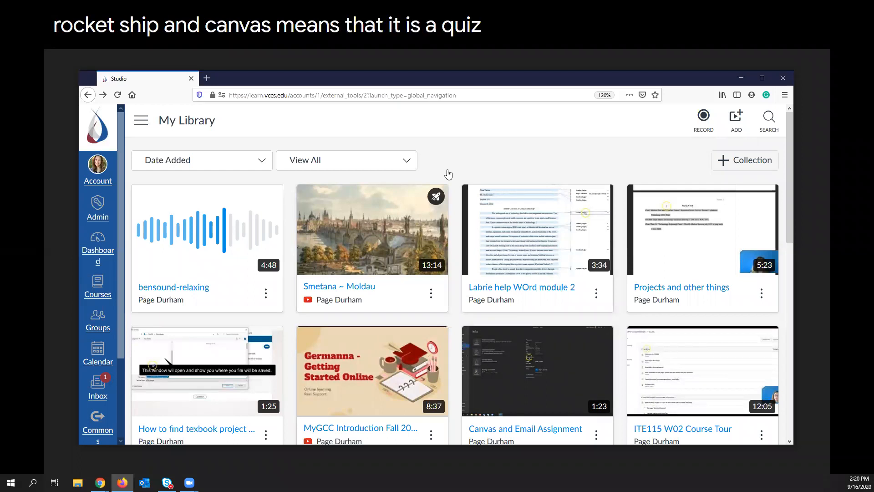
{"action": "key", "text": "alt+Tab"}
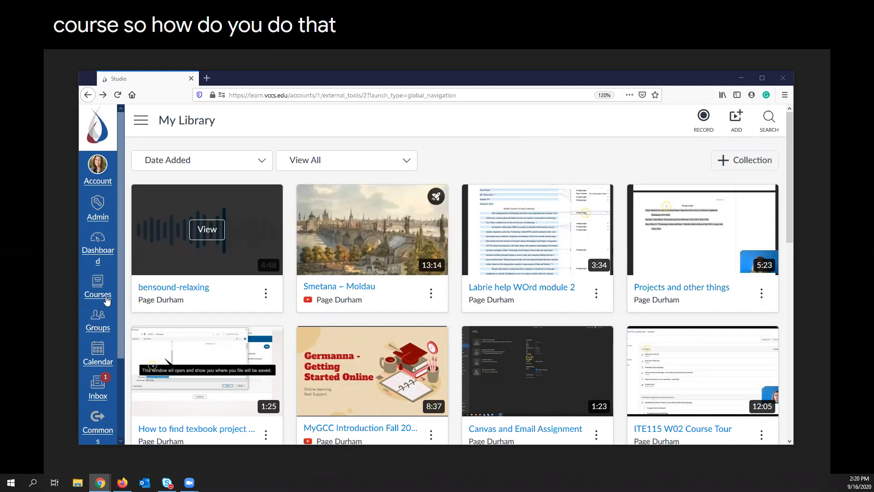
Open the training course from the dashboard and go to its modules.
{"action": "left_click", "coordinate": [100, 251]}
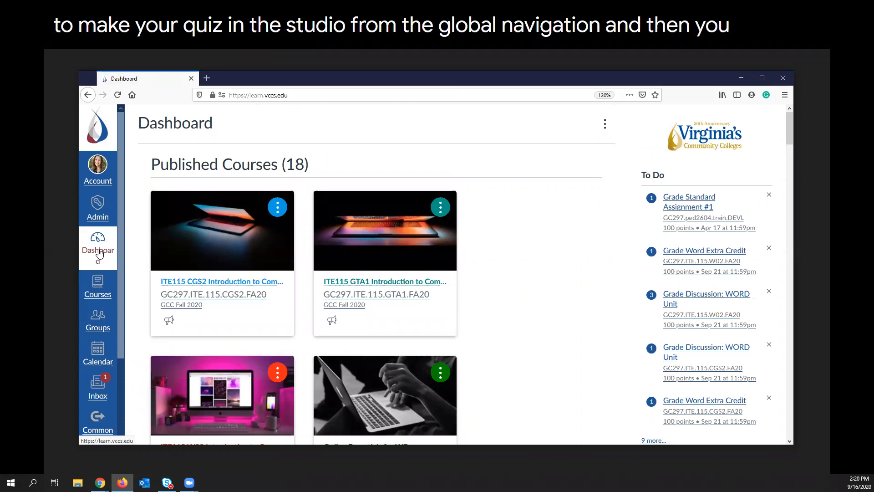
{"action": "scroll", "coordinate": [489, 243], "scroll_direction": "down", "scroll_amount": 9}
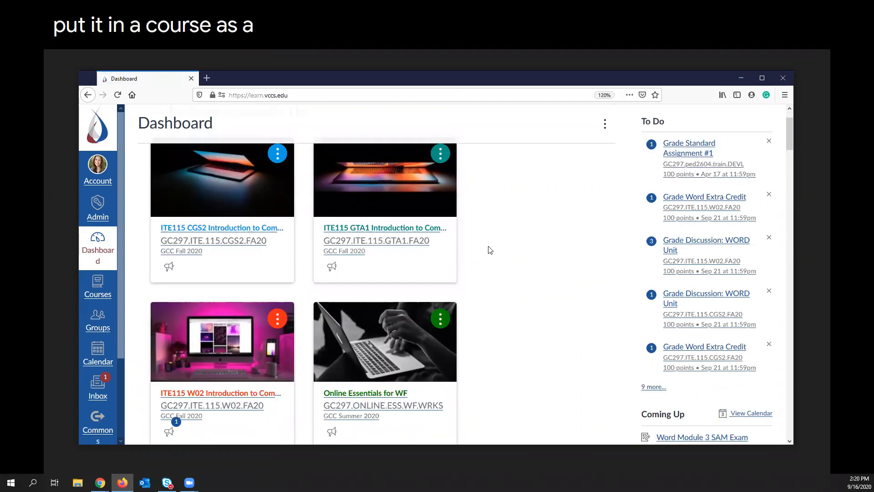
{"action": "scroll", "coordinate": [488, 242], "scroll_direction": "down", "scroll_amount": 4}
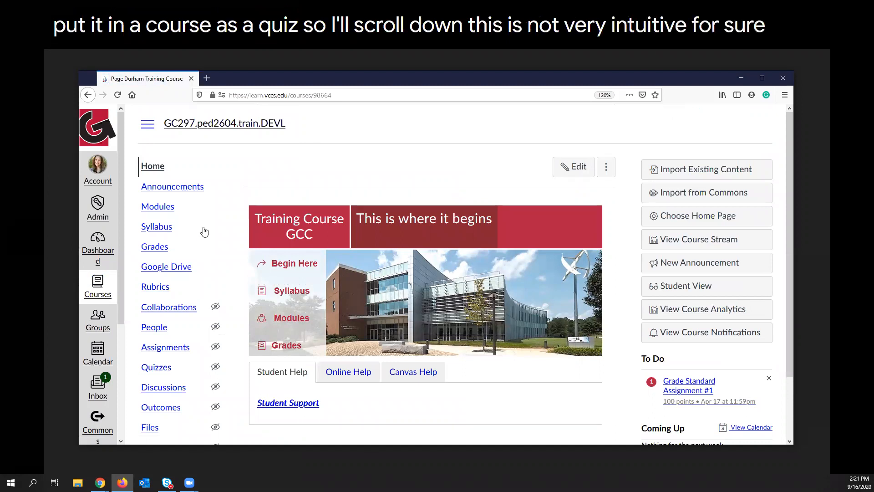
{"action": "left_click", "coordinate": [159, 206]}
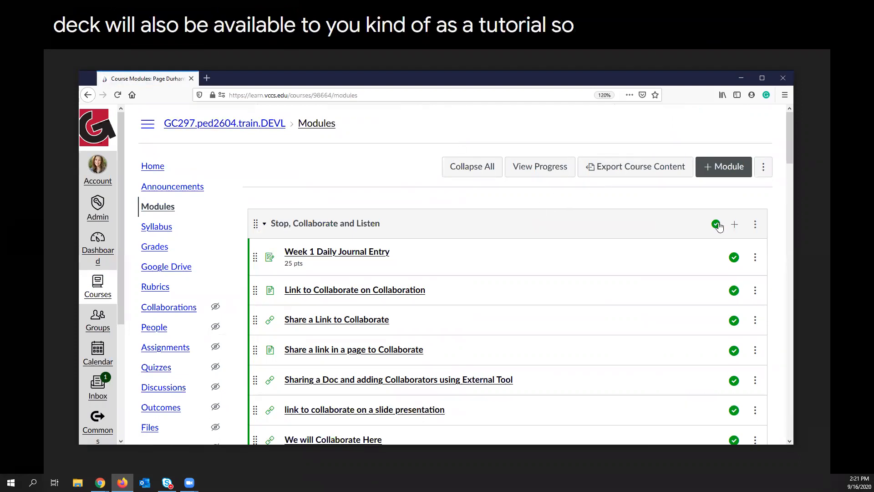
Add a new assignment named "Video Quiz Classical" to the "Stop, Collaborate and Listen" module.
{"action": "left_click", "coordinate": [734, 226]}
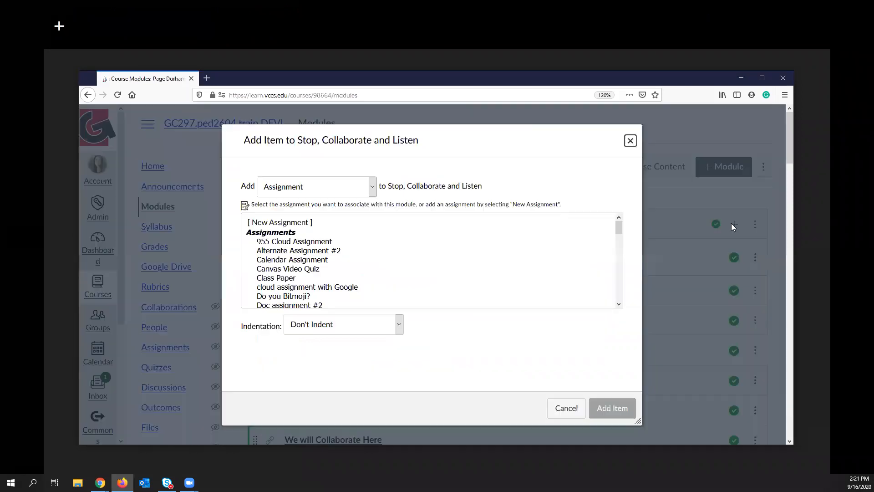
{"action": "left_click", "coordinate": [308, 223]}
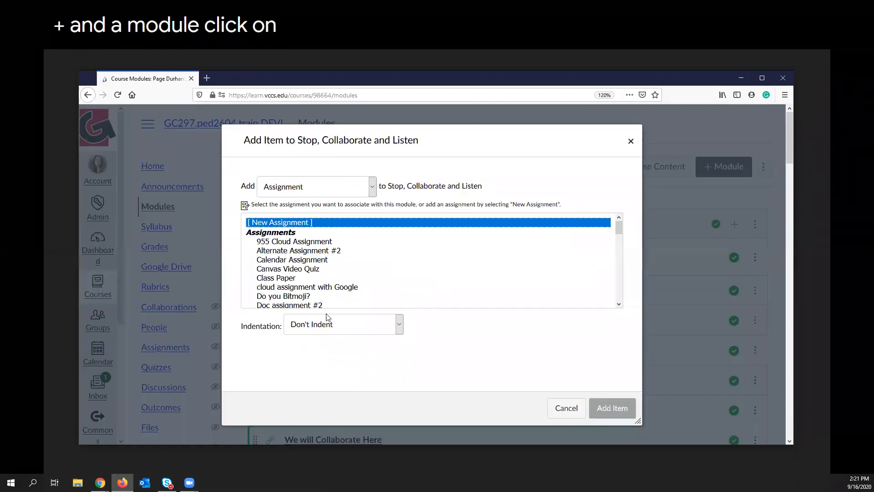
{"action": "left_click", "coordinate": [320, 328]}
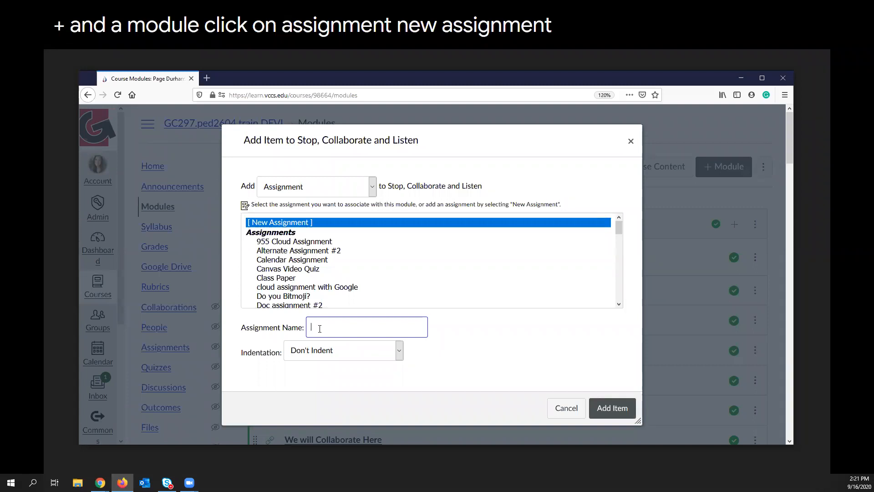
{"action": "type", "text": "Video Quiz Classical"}
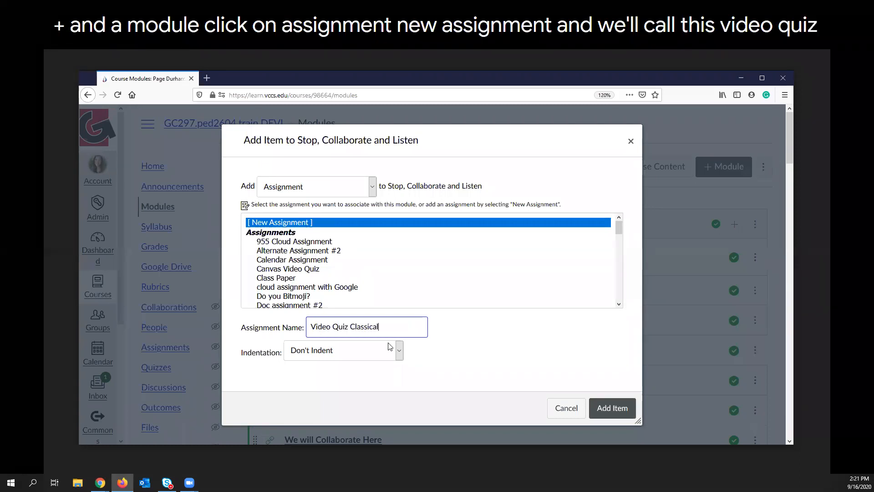
{"action": "left_click", "coordinate": [615, 409]}
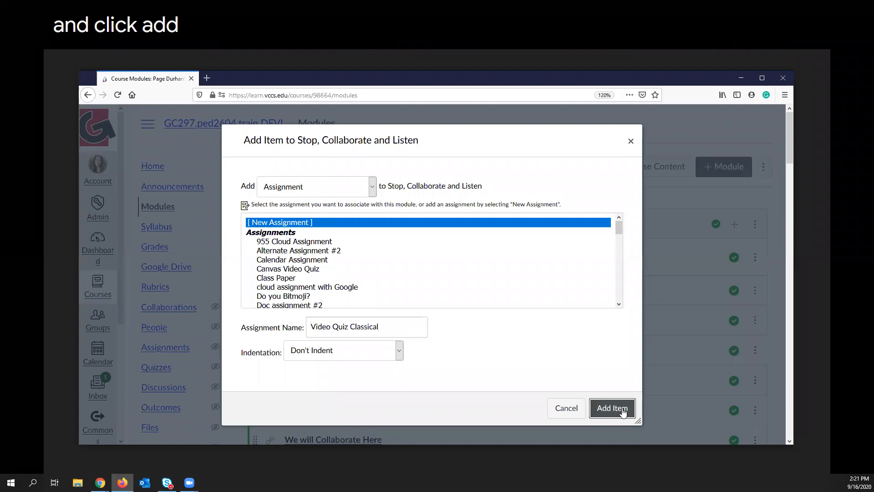
Open the Video Quiz Classical assignment at the end of the module for editing.
{"action": "scroll", "coordinate": [465, 235], "scroll_direction": "down", "scroll_amount": 5}
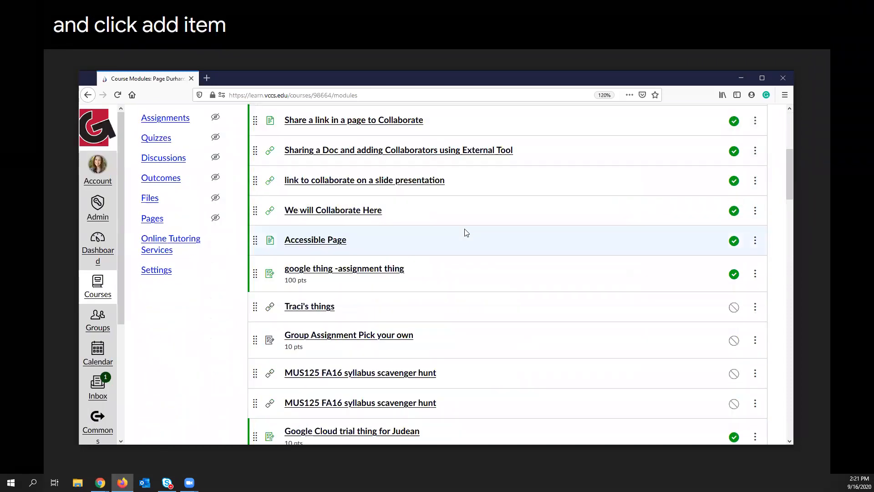
{"action": "scroll", "coordinate": [465, 233], "scroll_direction": "down", "scroll_amount": 5}
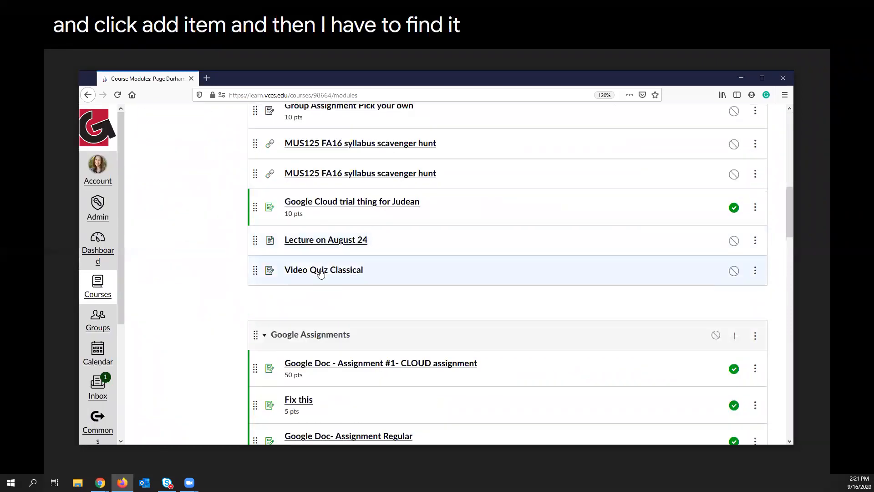
{"action": "left_click", "coordinate": [321, 271]}
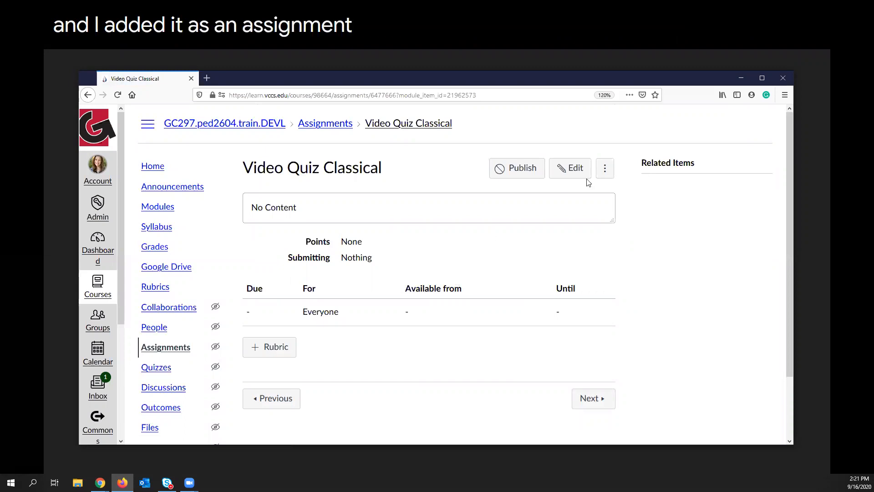
{"action": "left_click", "coordinate": [563, 171]}
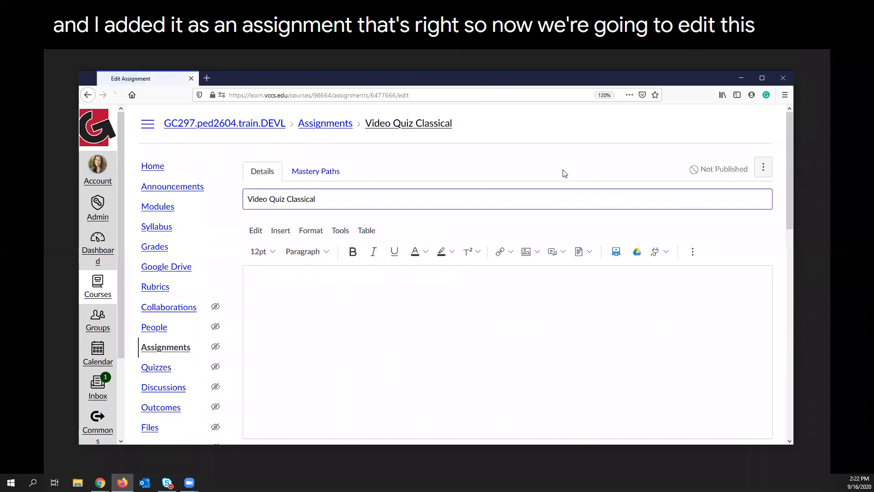
Enter the assignment instructions "Please watch the video and answer the questions.".
{"action": "left_click", "coordinate": [310, 295]}
{"action": "type", "text": "Please watch the video and answer the qui"}
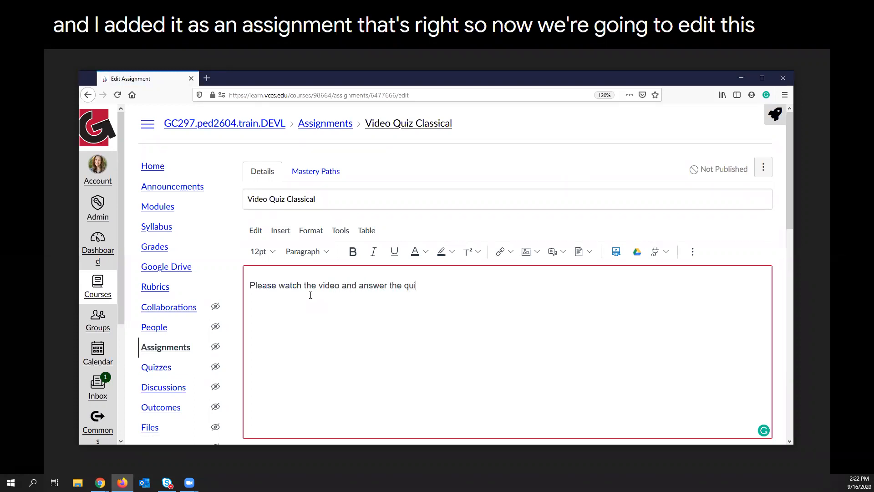
{"action": "key", "text": "BackSpace"}
{"action": "key", "text": "BackSpace"}
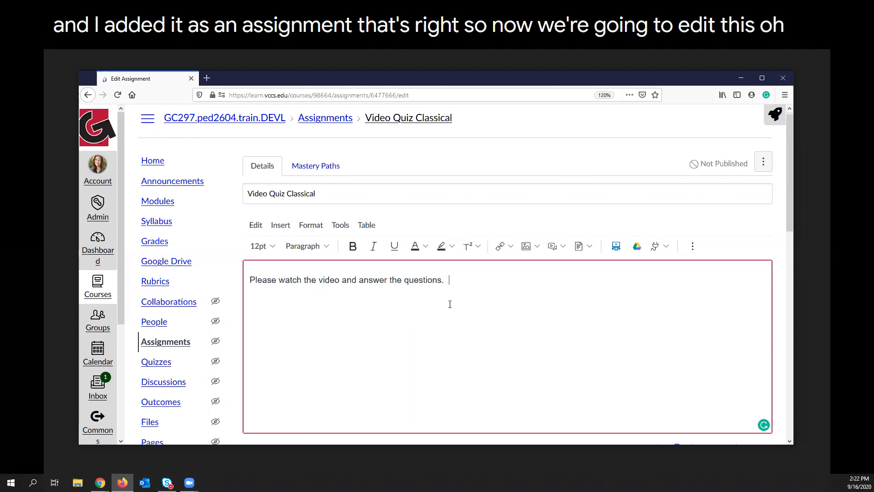
Set the assignment's points to 25.
{"action": "scroll", "coordinate": [425, 239], "scroll_direction": "down", "scroll_amount": 3}
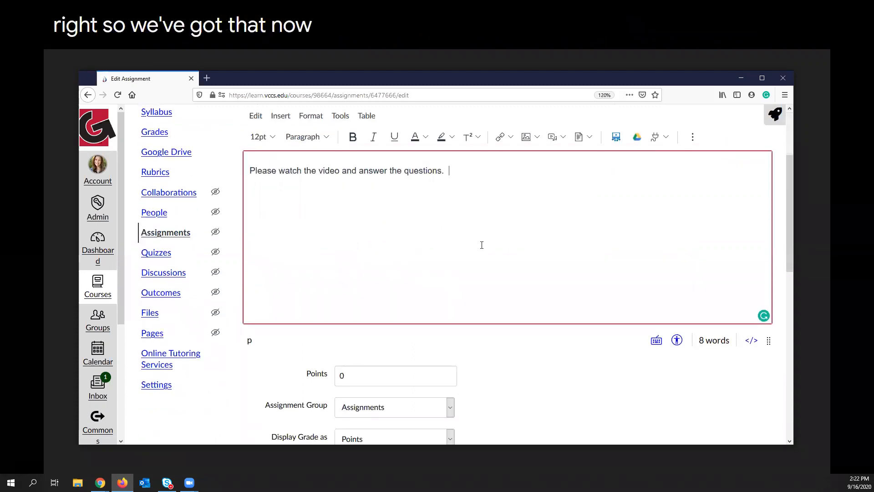
{"action": "scroll", "coordinate": [482, 245], "scroll_direction": "down", "scroll_amount": 5}
{"action": "left_click", "coordinate": [312, 211]}
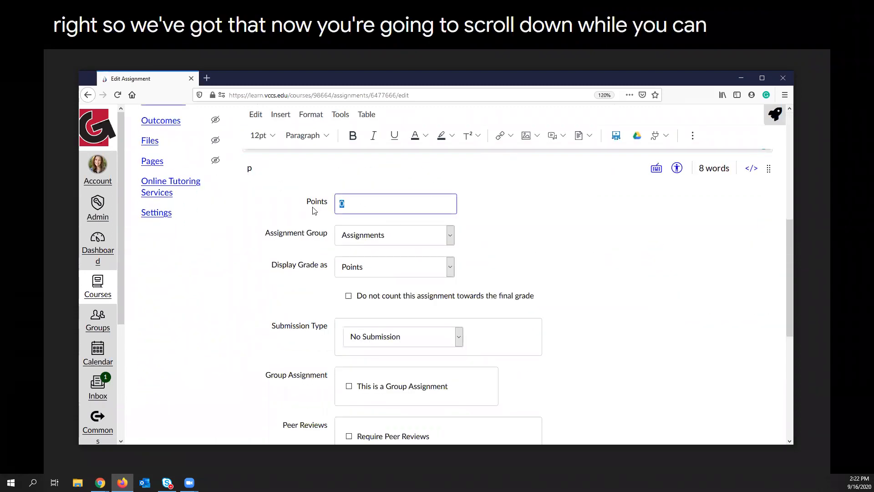
{"action": "type", "text": "25"}
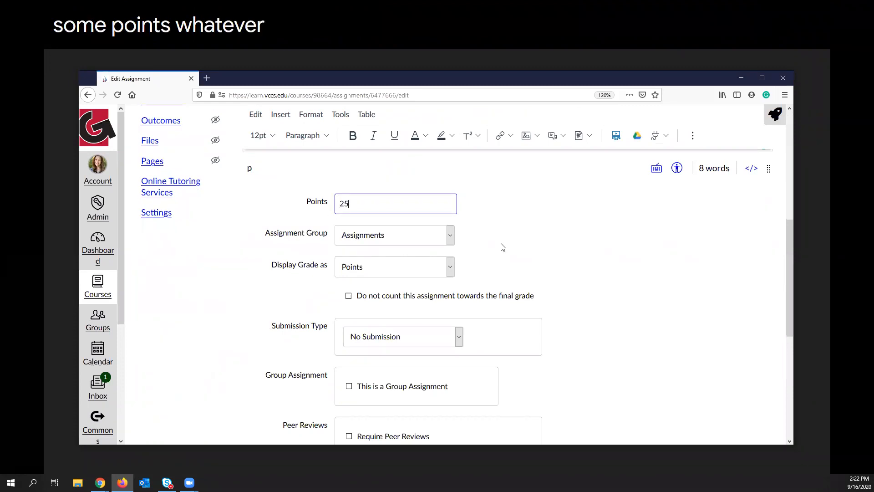
Set the submission type to External Tool and choose Studio from the list of available tools.
{"action": "scroll", "coordinate": [501, 246], "scroll_direction": "down", "scroll_amount": 3}
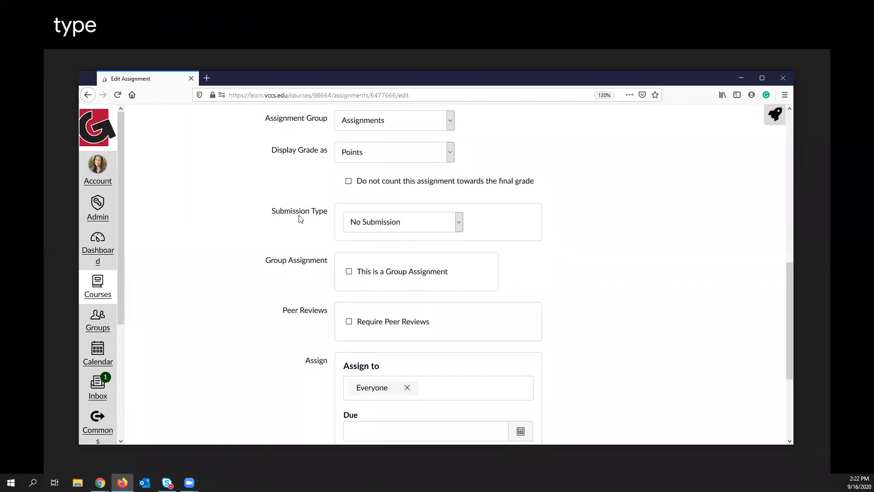
{"action": "left_click", "coordinate": [458, 225]}
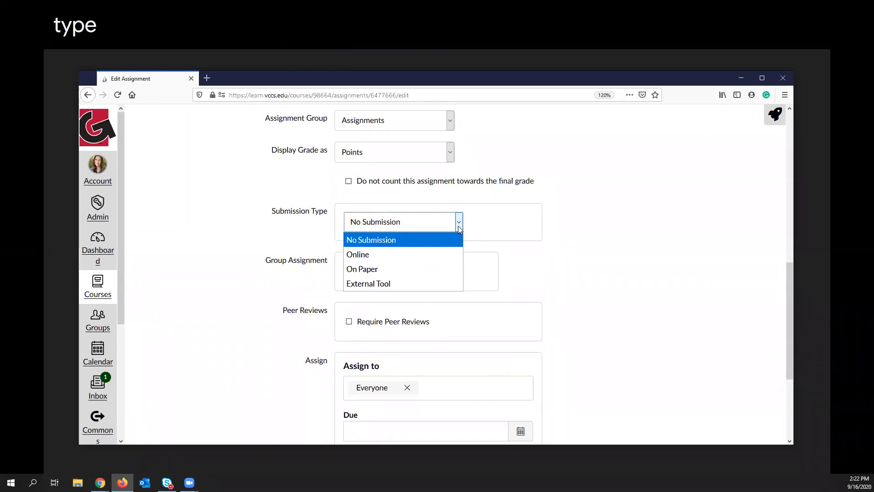
{"action": "left_click", "coordinate": [382, 284]}
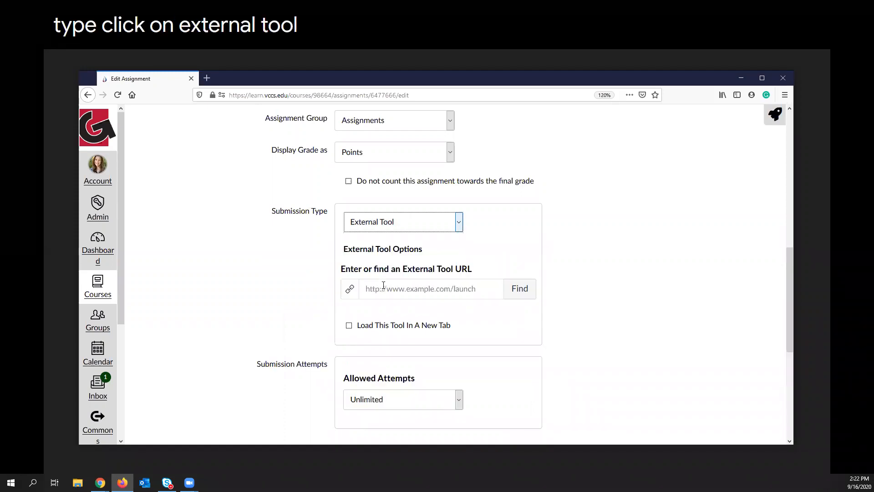
{"action": "left_click", "coordinate": [522, 292]}
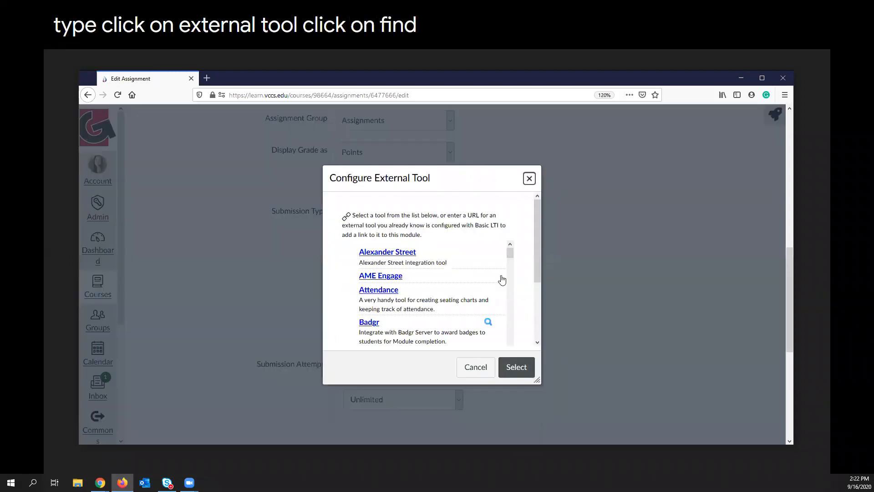
{"action": "scroll", "coordinate": [440, 274], "scroll_direction": "down", "scroll_amount": 10}
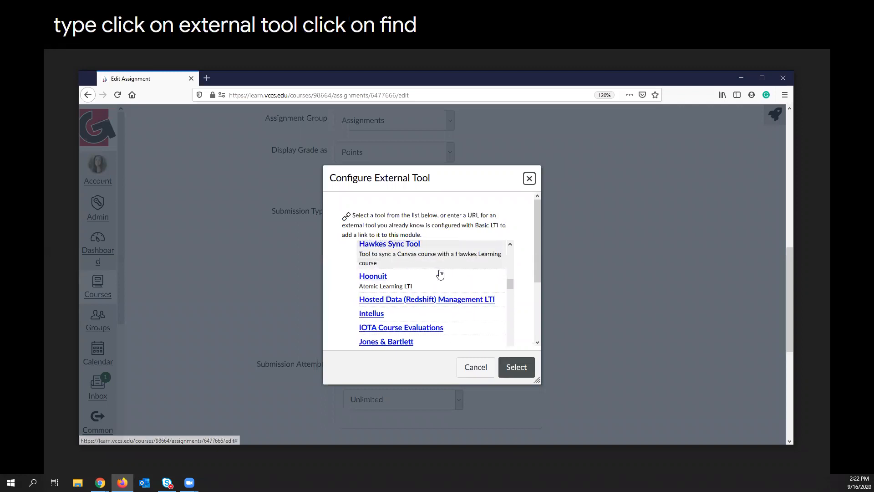
{"action": "scroll", "coordinate": [440, 274], "scroll_direction": "down", "scroll_amount": 10}
{"action": "scroll", "coordinate": [440, 274], "scroll_direction": "down", "scroll_amount": 10}
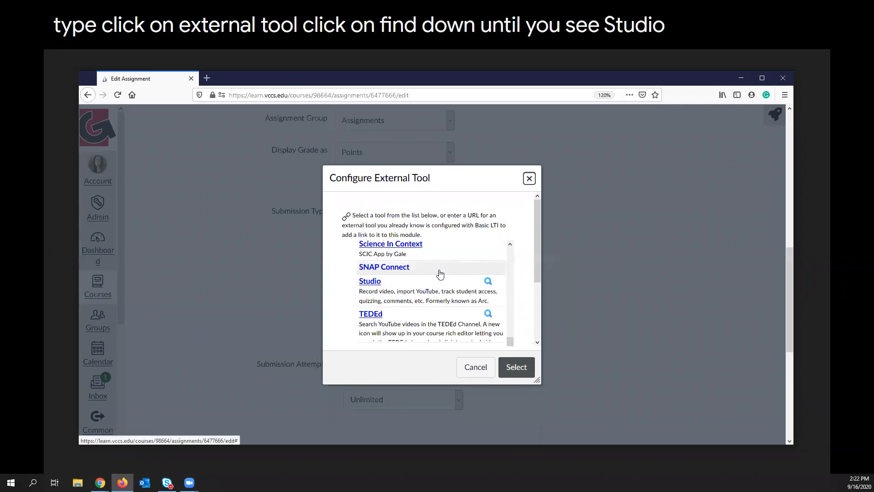
{"action": "left_click", "coordinate": [370, 284]}
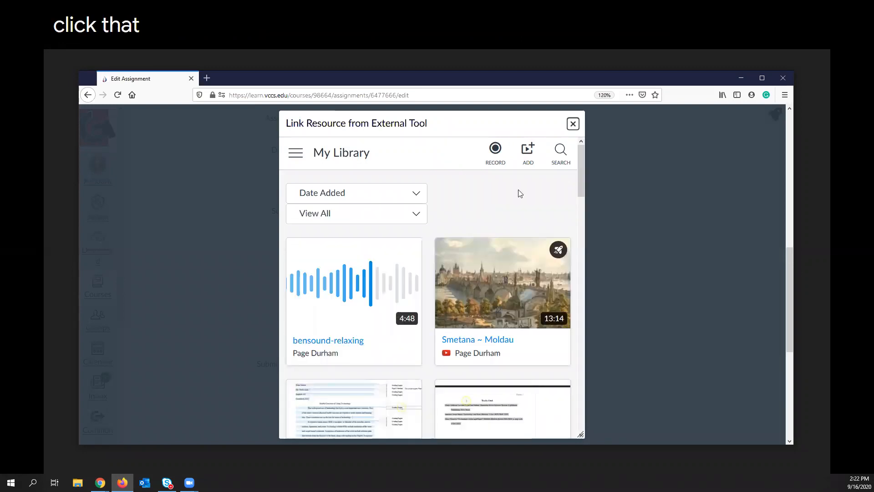
Embed the "Favorite Classical Piece" video quiz from the Smetana ~ Moldau video and confirm Studio as the assignment's external tool.
{"action": "mouse_move", "coordinate": [554, 252]}
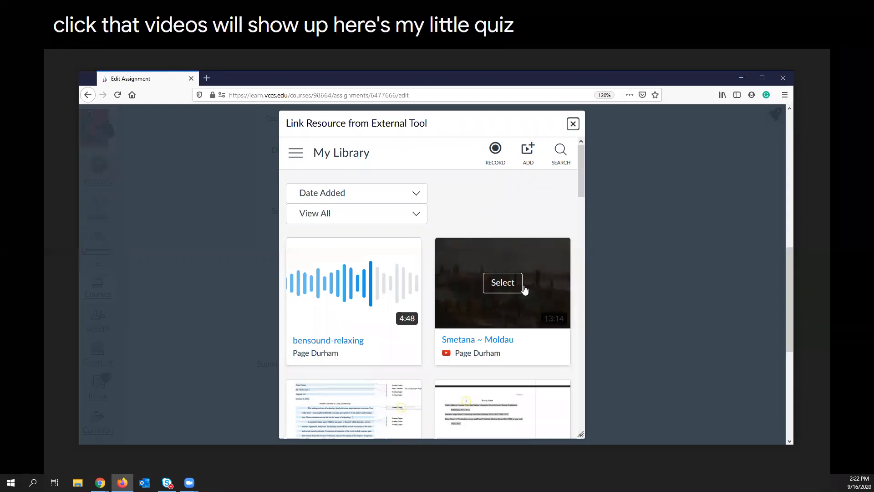
{"action": "left_click", "coordinate": [499, 287]}
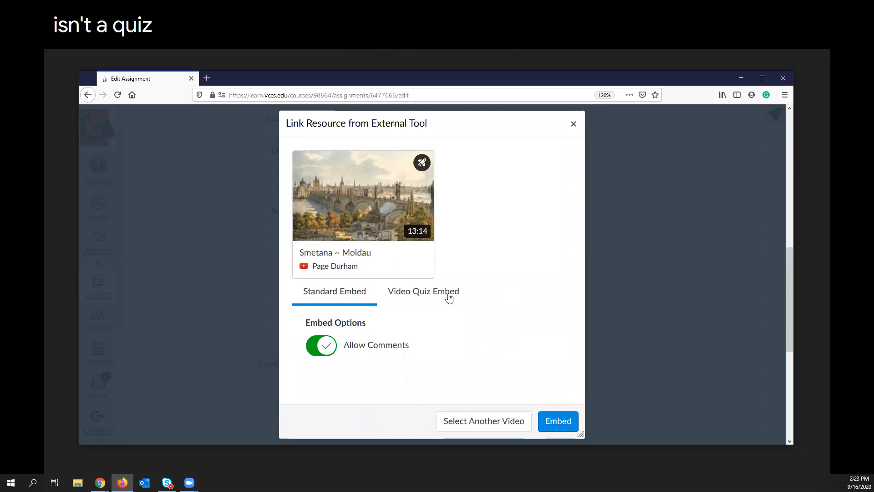
{"action": "left_click", "coordinate": [418, 296]}
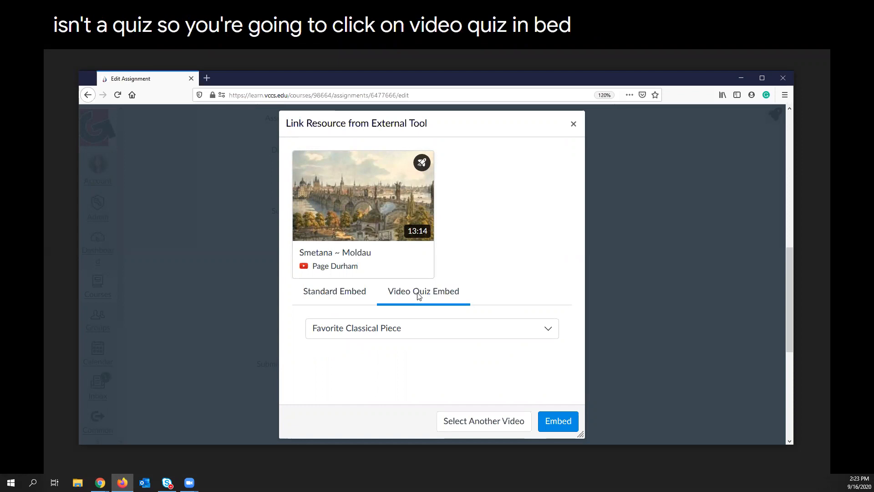
{"action": "left_click", "coordinate": [554, 423]}
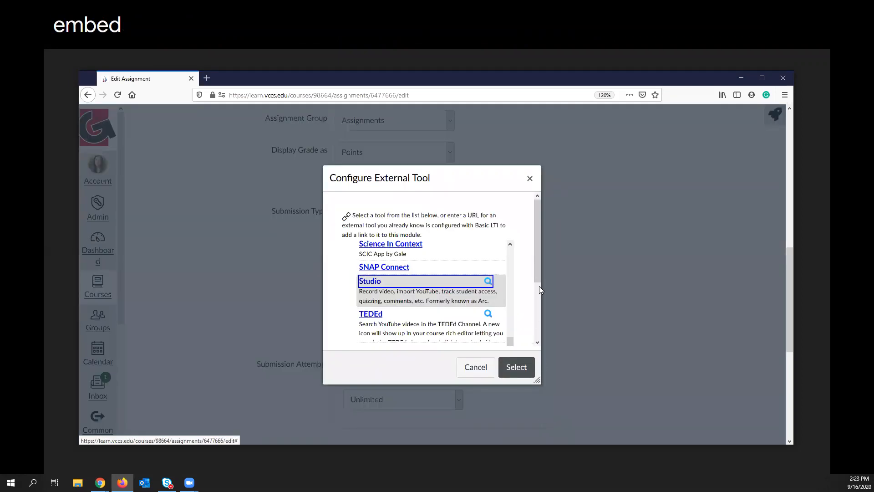
{"action": "left_click", "coordinate": [517, 368]}
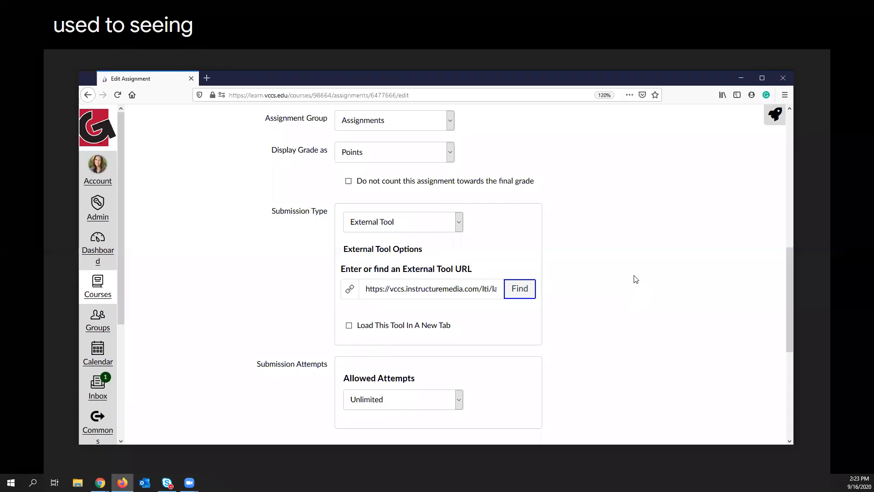
Save and publish the assignment, and look over the embedded quiz on its page.
{"action": "scroll", "coordinate": [633, 279], "scroll_direction": "down", "scroll_amount": 5}
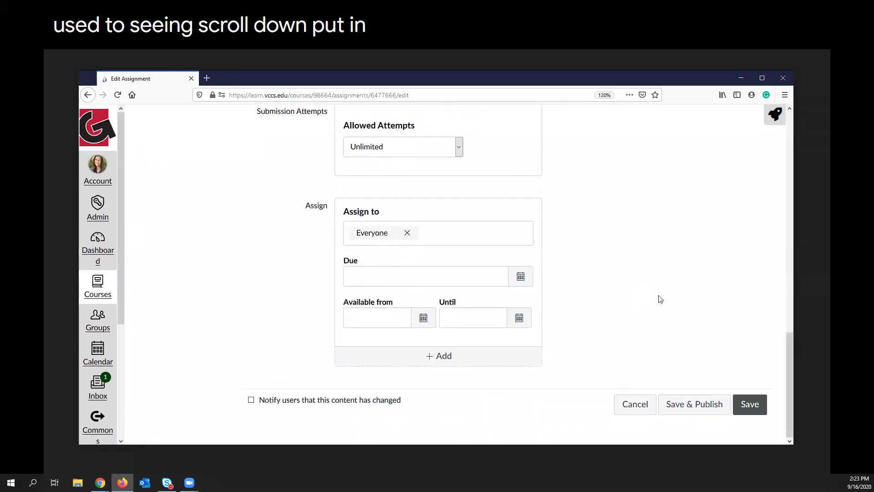
{"action": "left_click", "coordinate": [684, 403]}
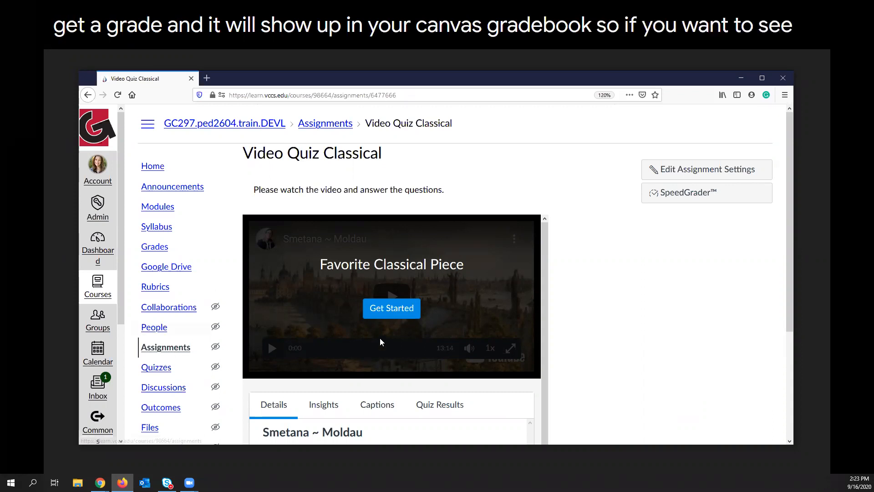
{"action": "scroll", "coordinate": [380, 338], "scroll_direction": "down", "scroll_amount": 1}
{"action": "scroll", "coordinate": [608, 319], "scroll_direction": "down", "scroll_amount": 1}
{"action": "scroll", "coordinate": [587, 255], "scroll_direction": "down", "scroll_amount": 3}
{"action": "scroll", "coordinate": [582, 241], "scroll_direction": "up", "scroll_amount": 4}
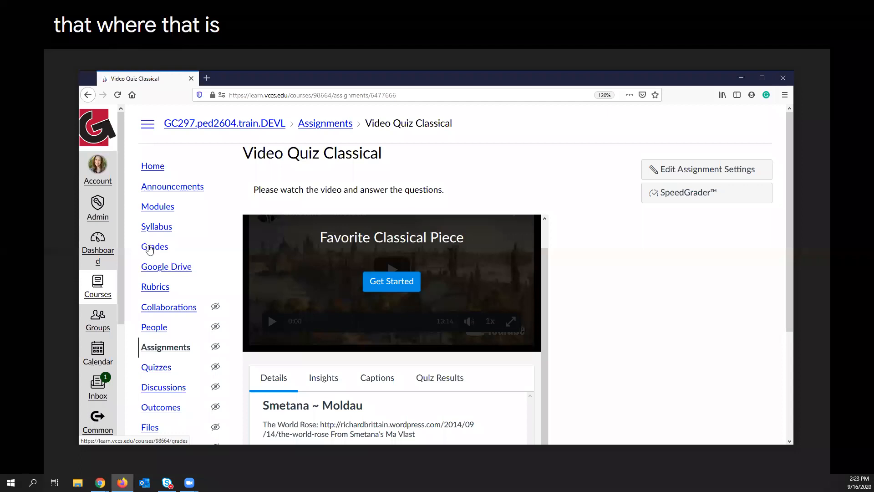
Find the Video Quiz Classical column in the course gradebook, and switch back to the slide presentation.
{"action": "left_click", "coordinate": [150, 251]}
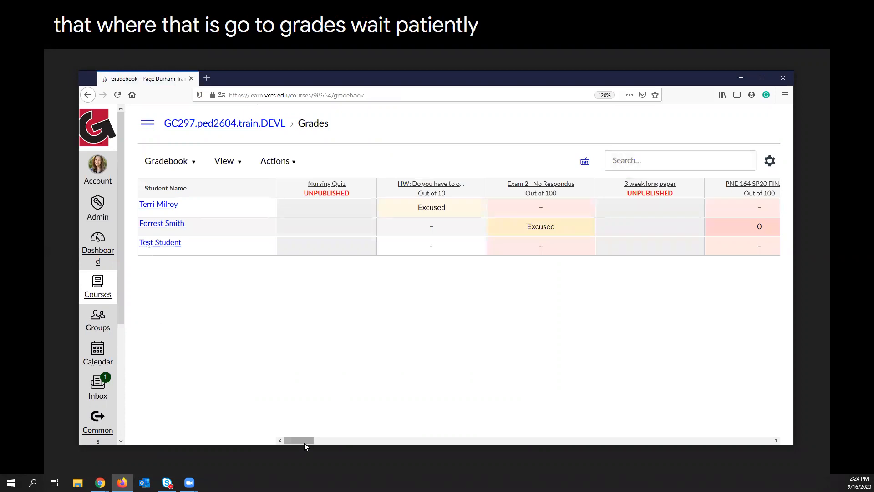
{"action": "left_click_drag", "start_coordinate": [304, 438], "coordinate": [716, 469]}
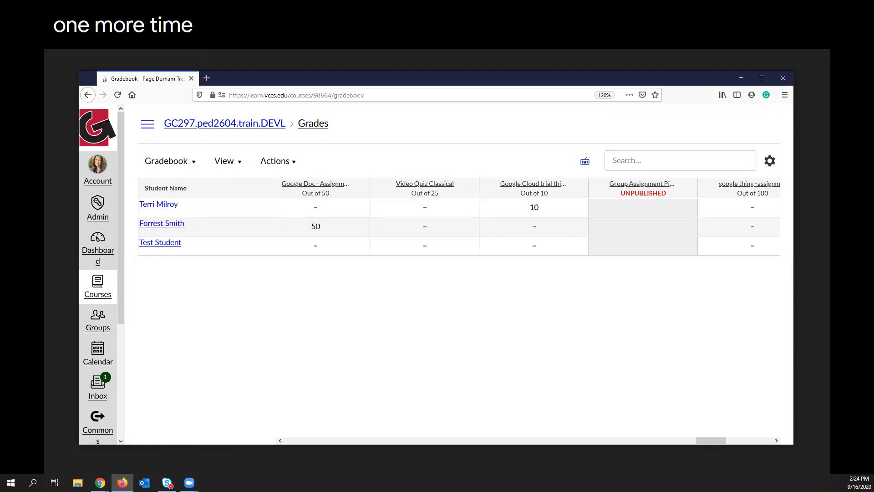
{"action": "key", "text": "alt+Tab"}
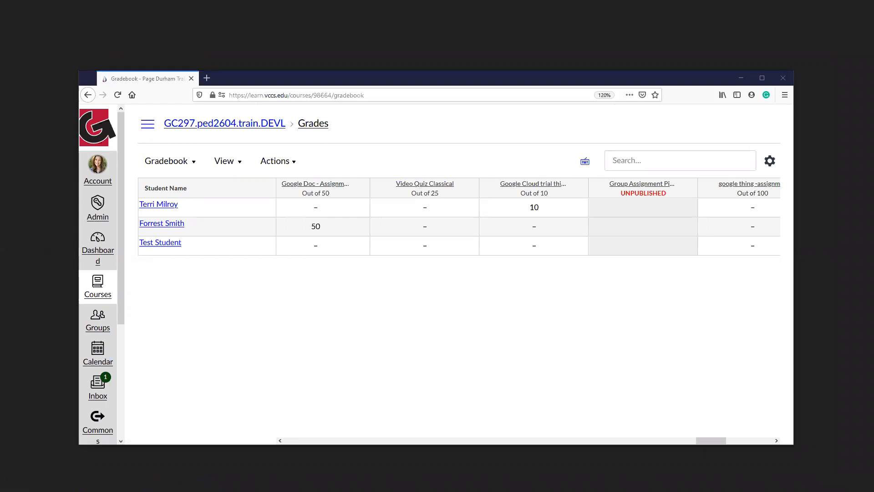
{"action": "key", "text": "alt+Tab"}
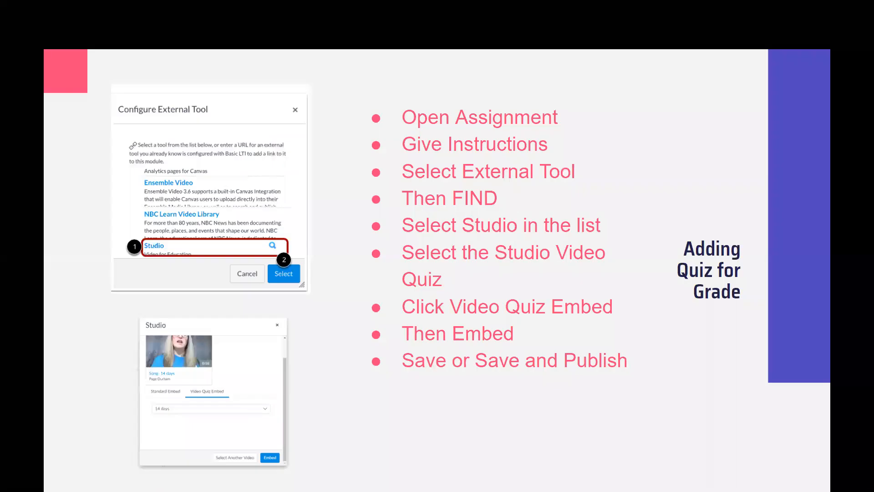